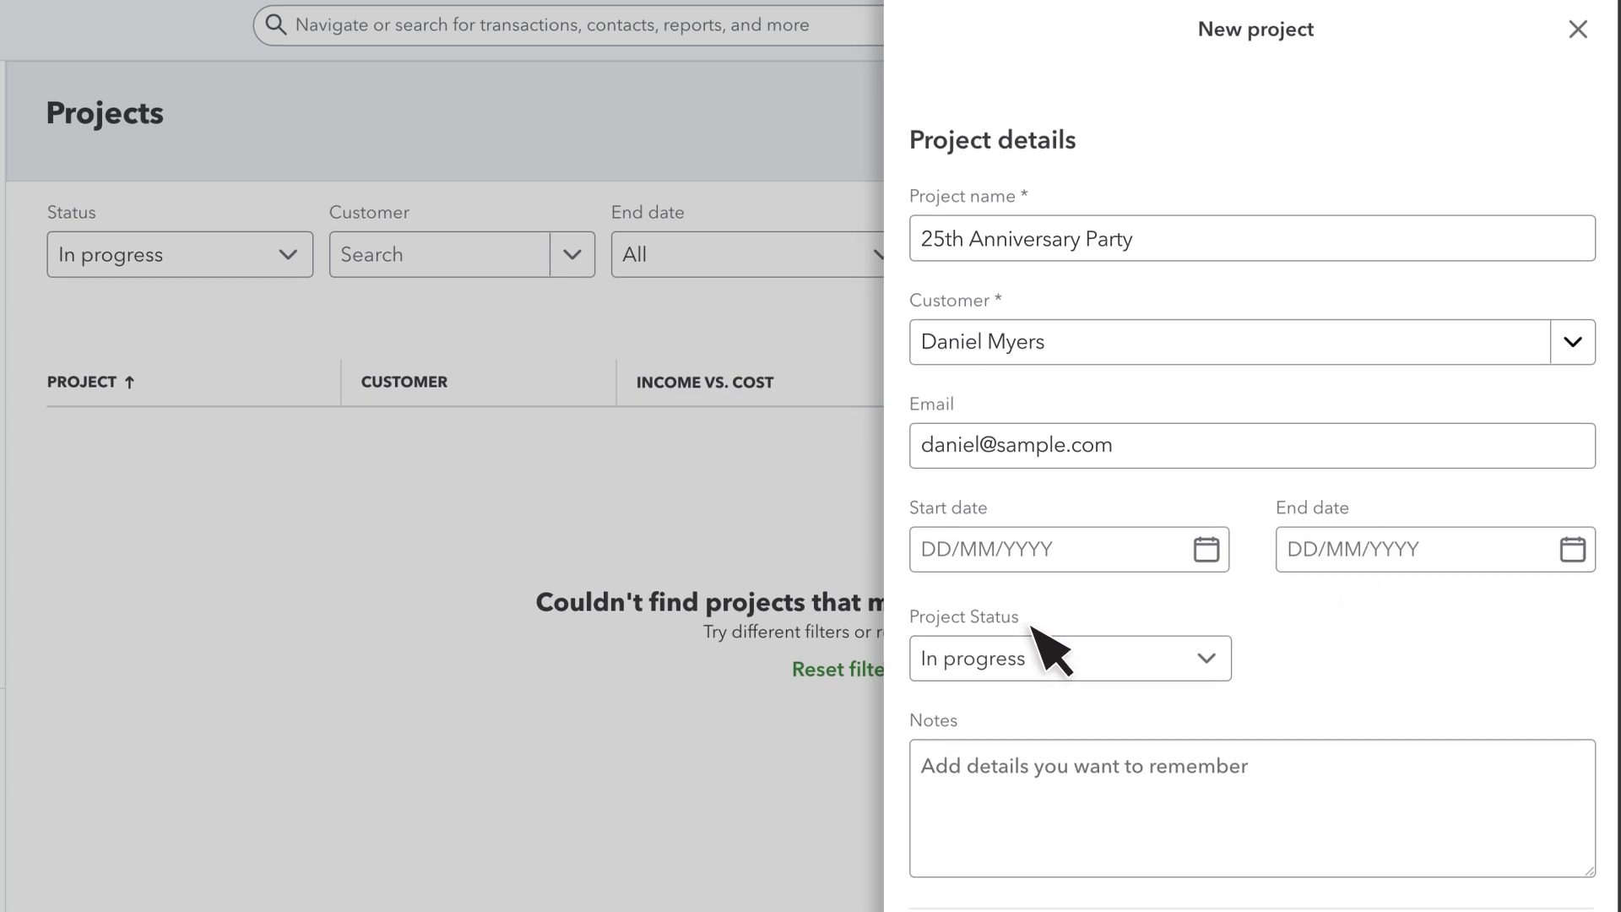
- Save the project as In progress, with a billing address also used as the shipping address
left_click(1038, 667)
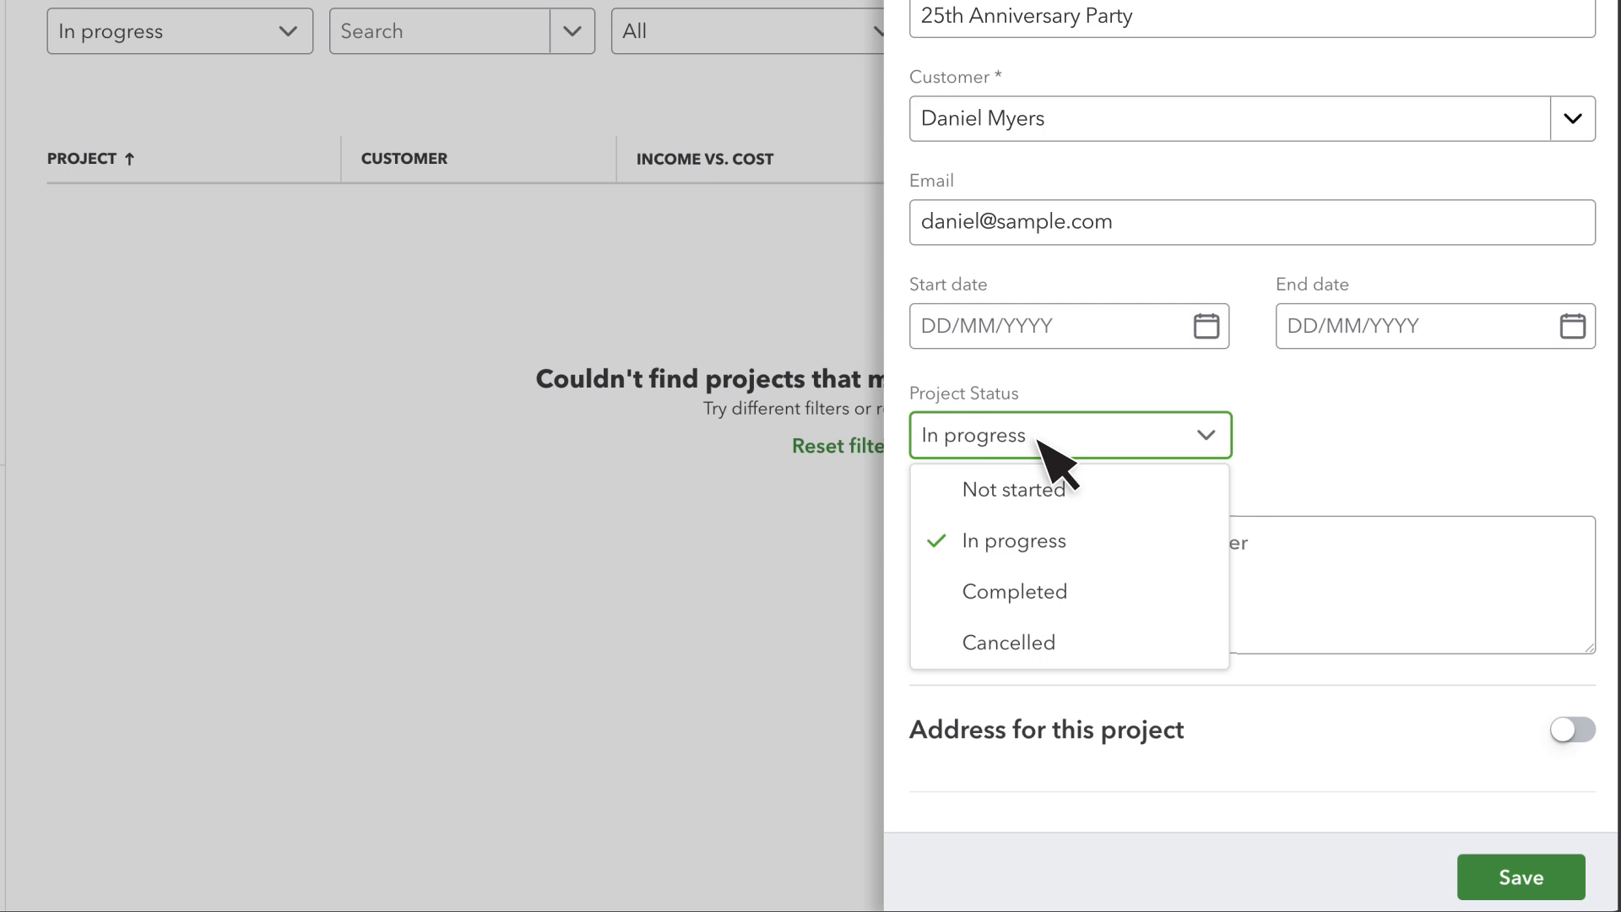
left_click(1047, 456)
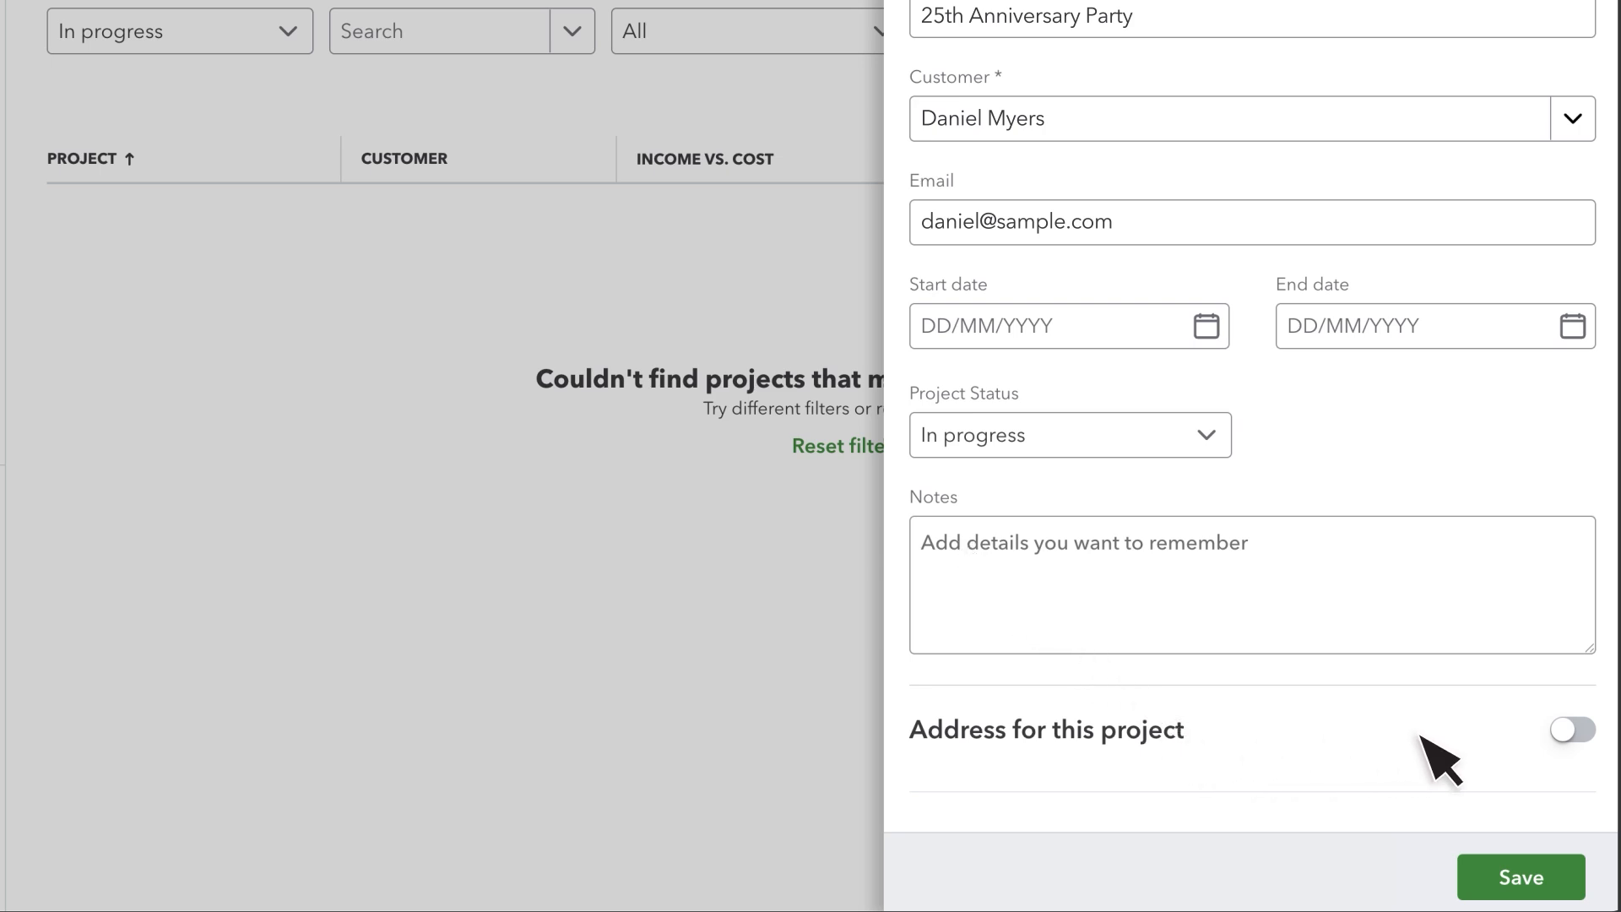
left_click(1572, 728)
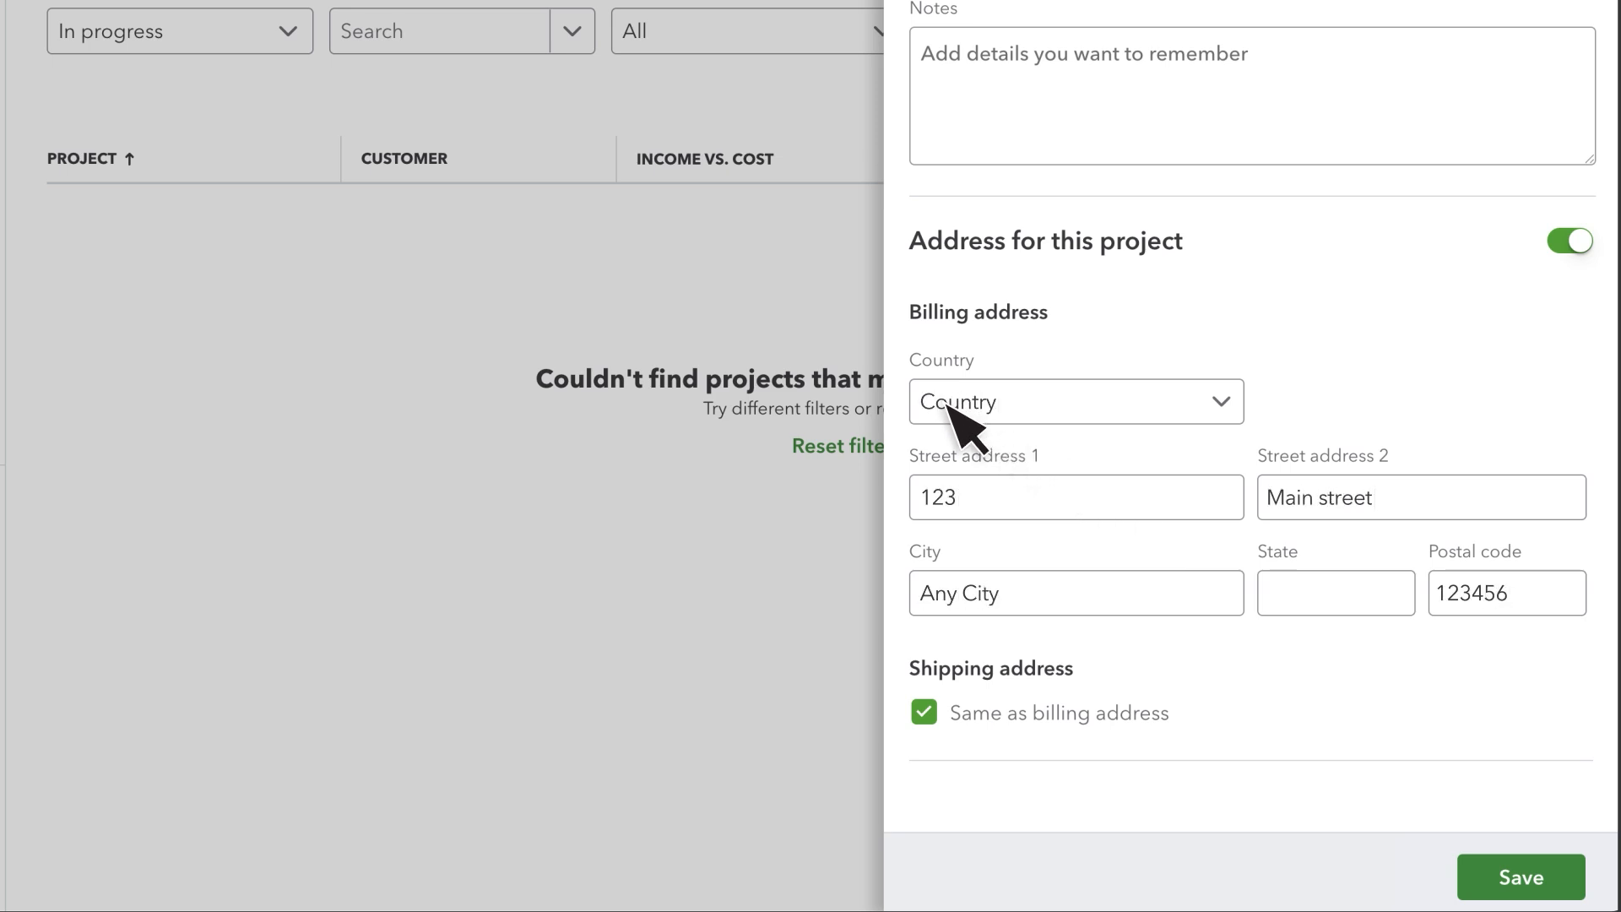
left_click(924, 712)
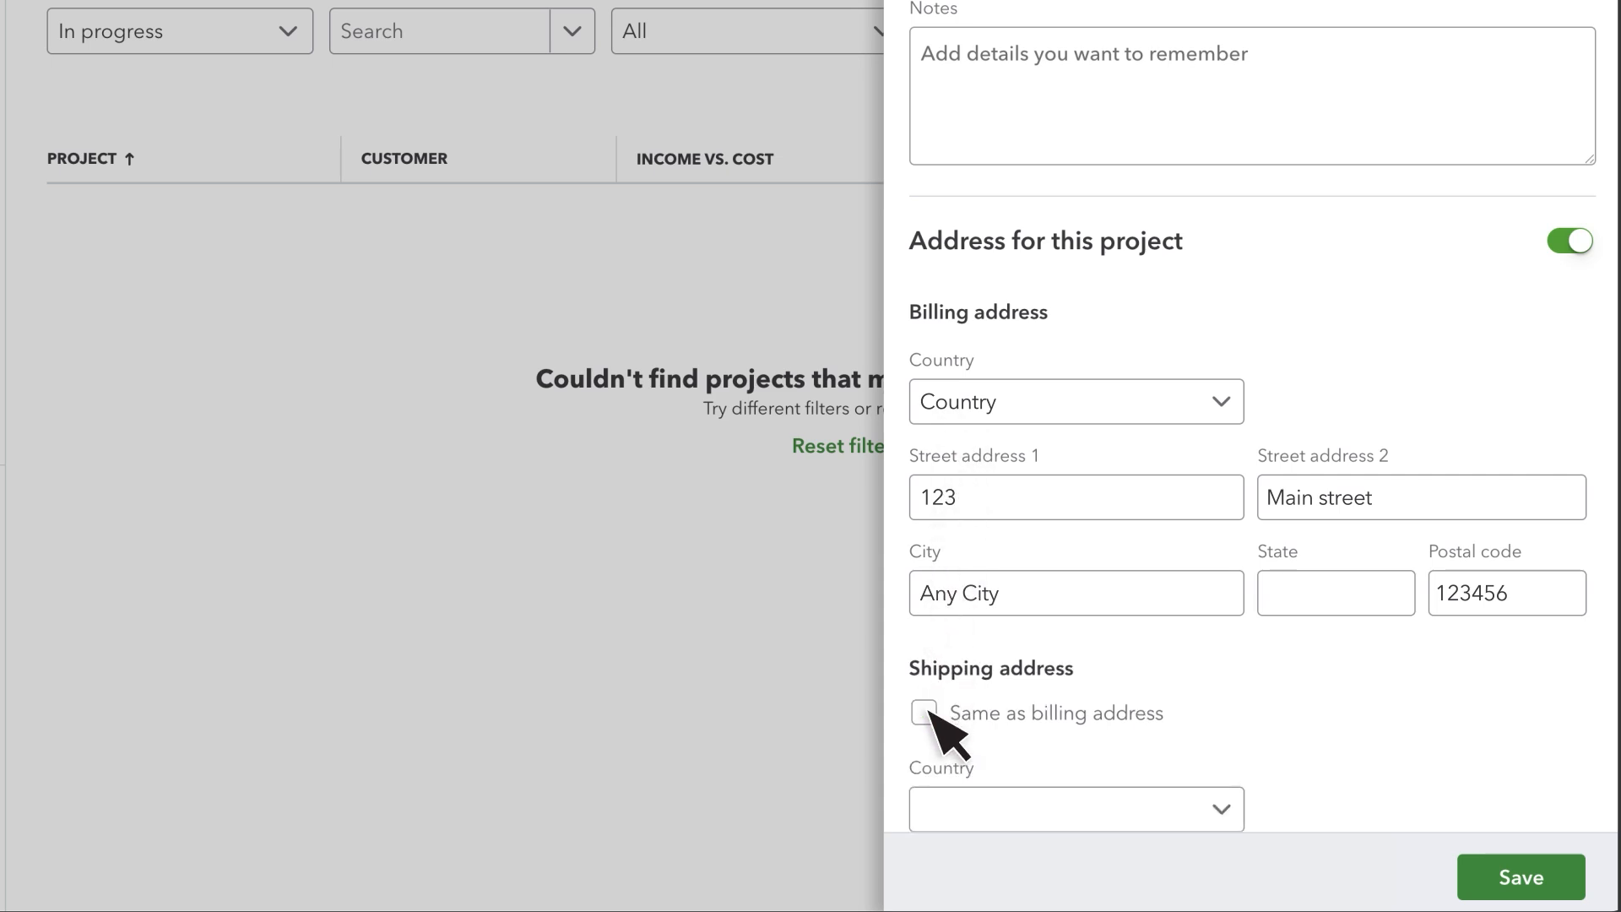
left_click(924, 712)
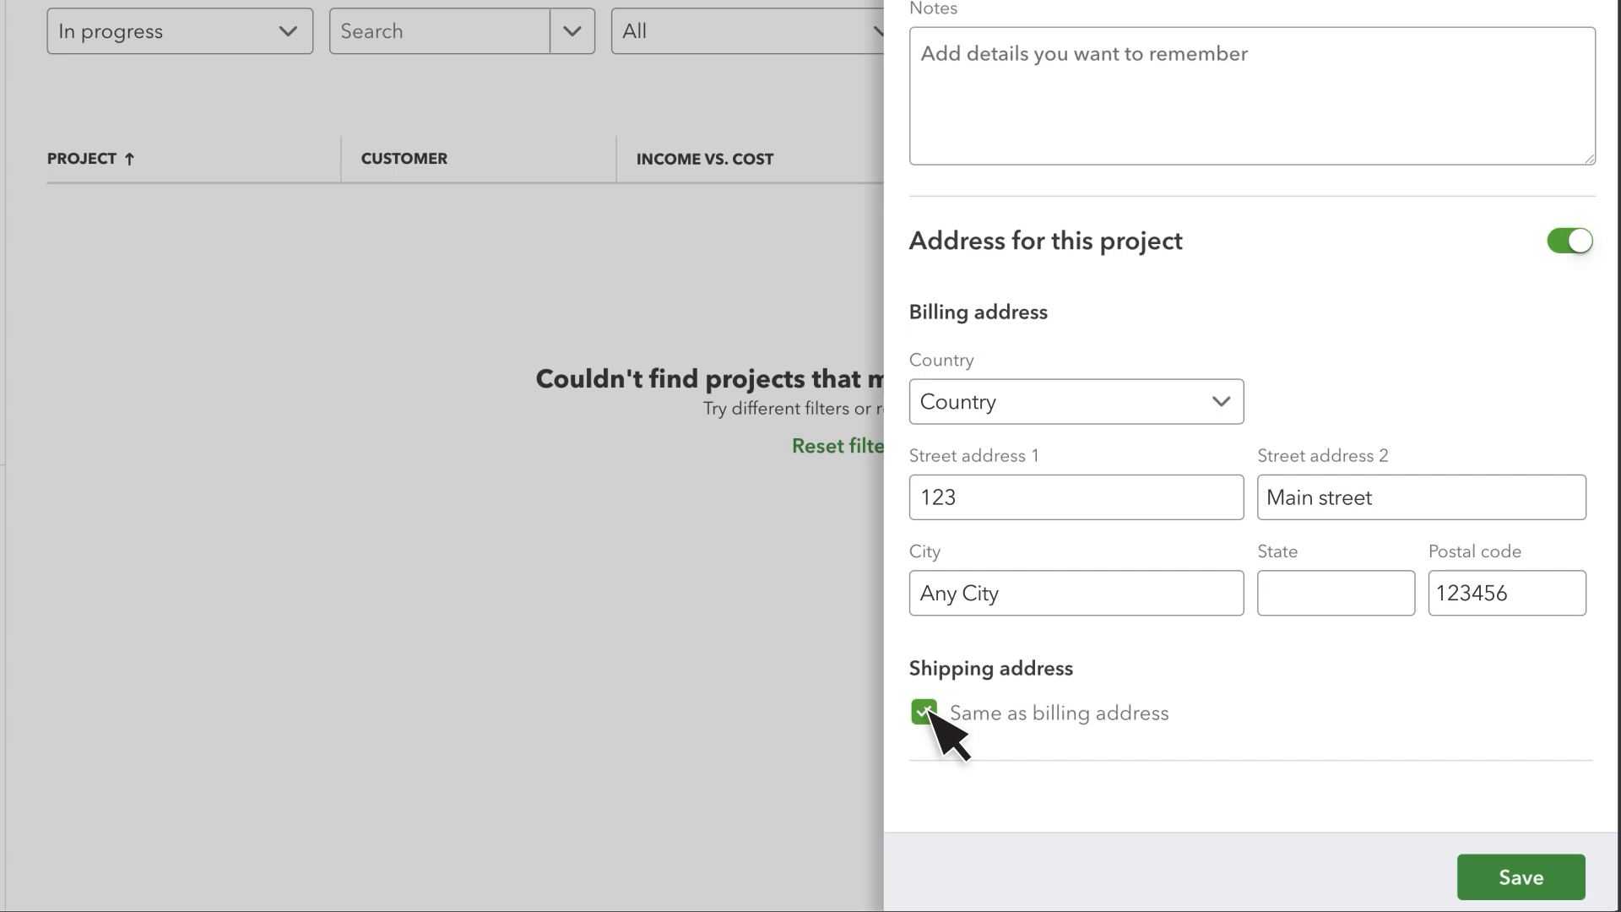
left_click(1524, 882)
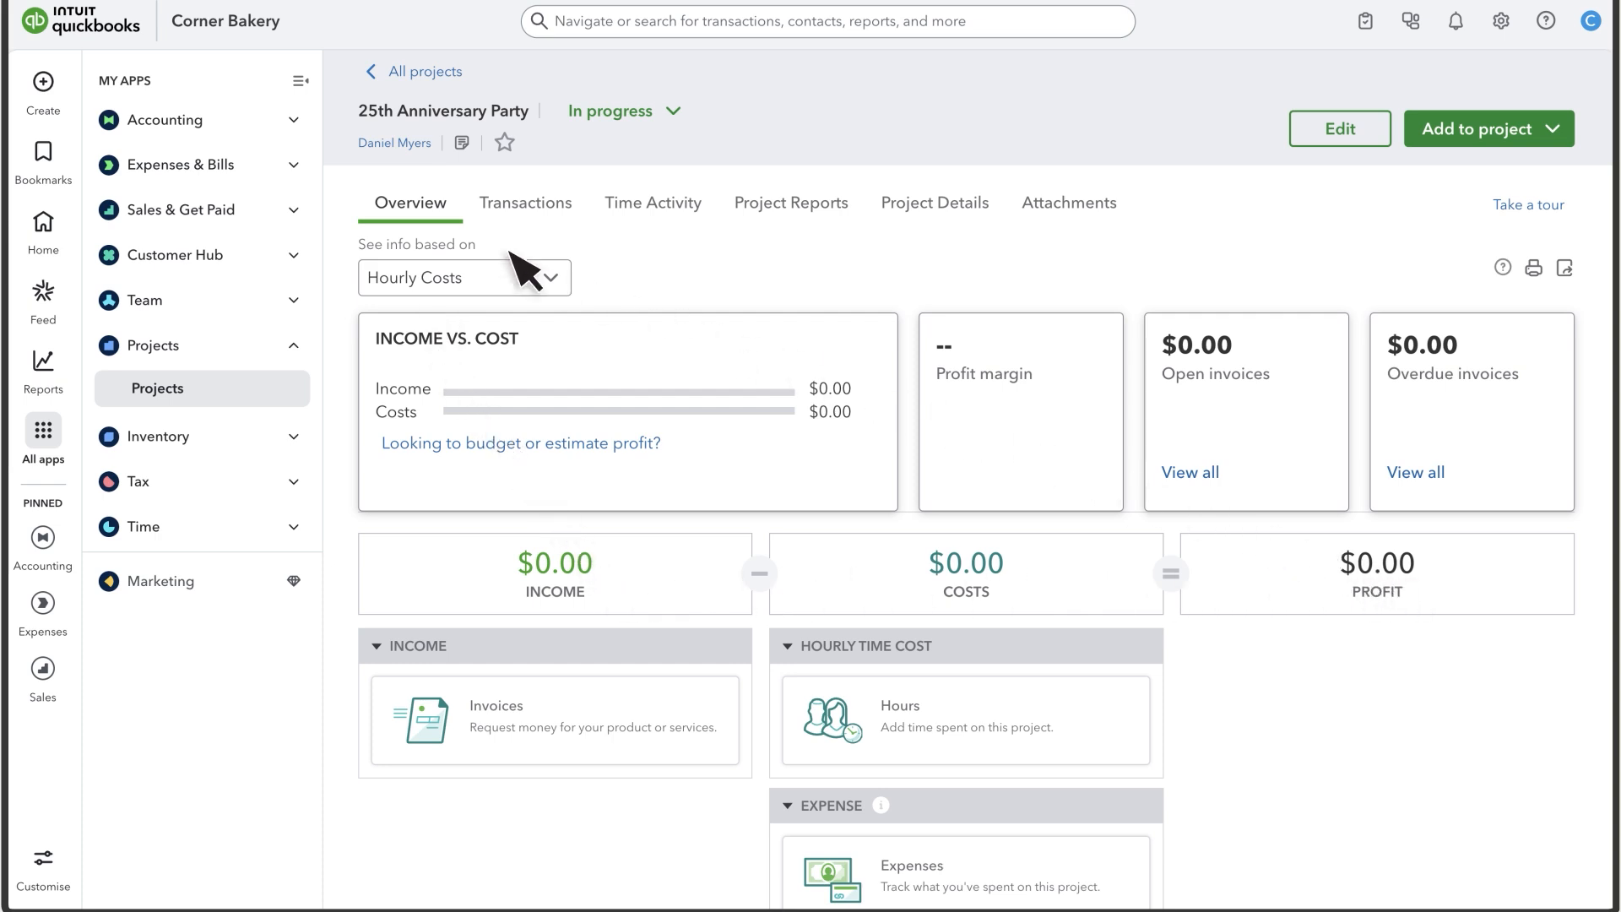
- Create an estimate for 25th Anniversary Party with a Catering line (2 at 400.00, 5% tax) and save it
left_click(45, 84)
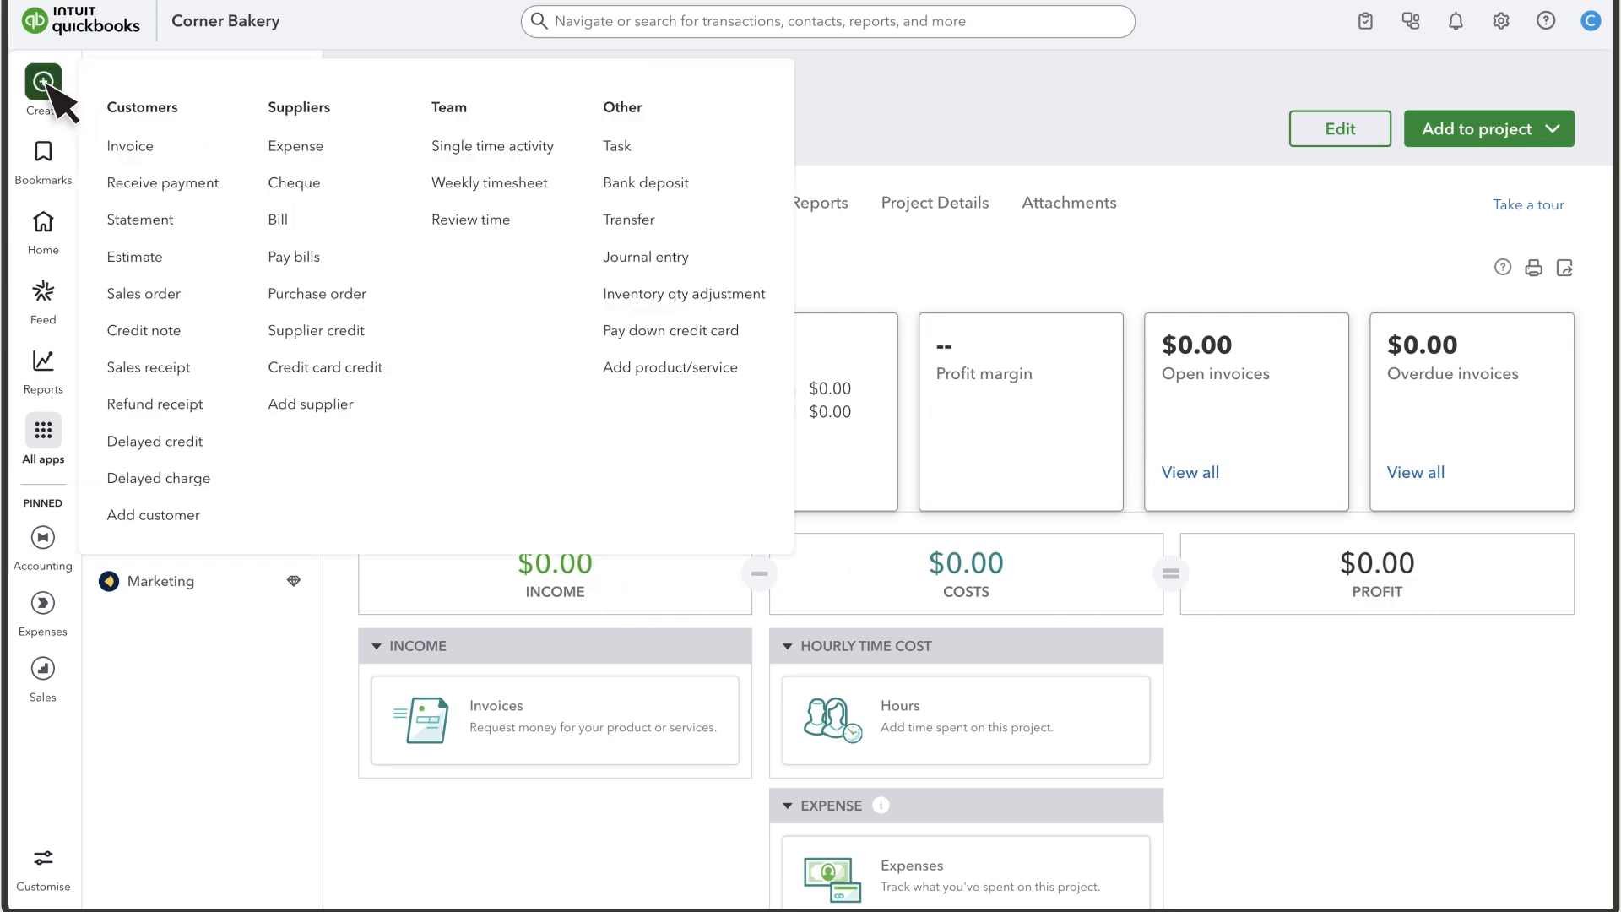
left_click(169, 259)
left_click(243, 414)
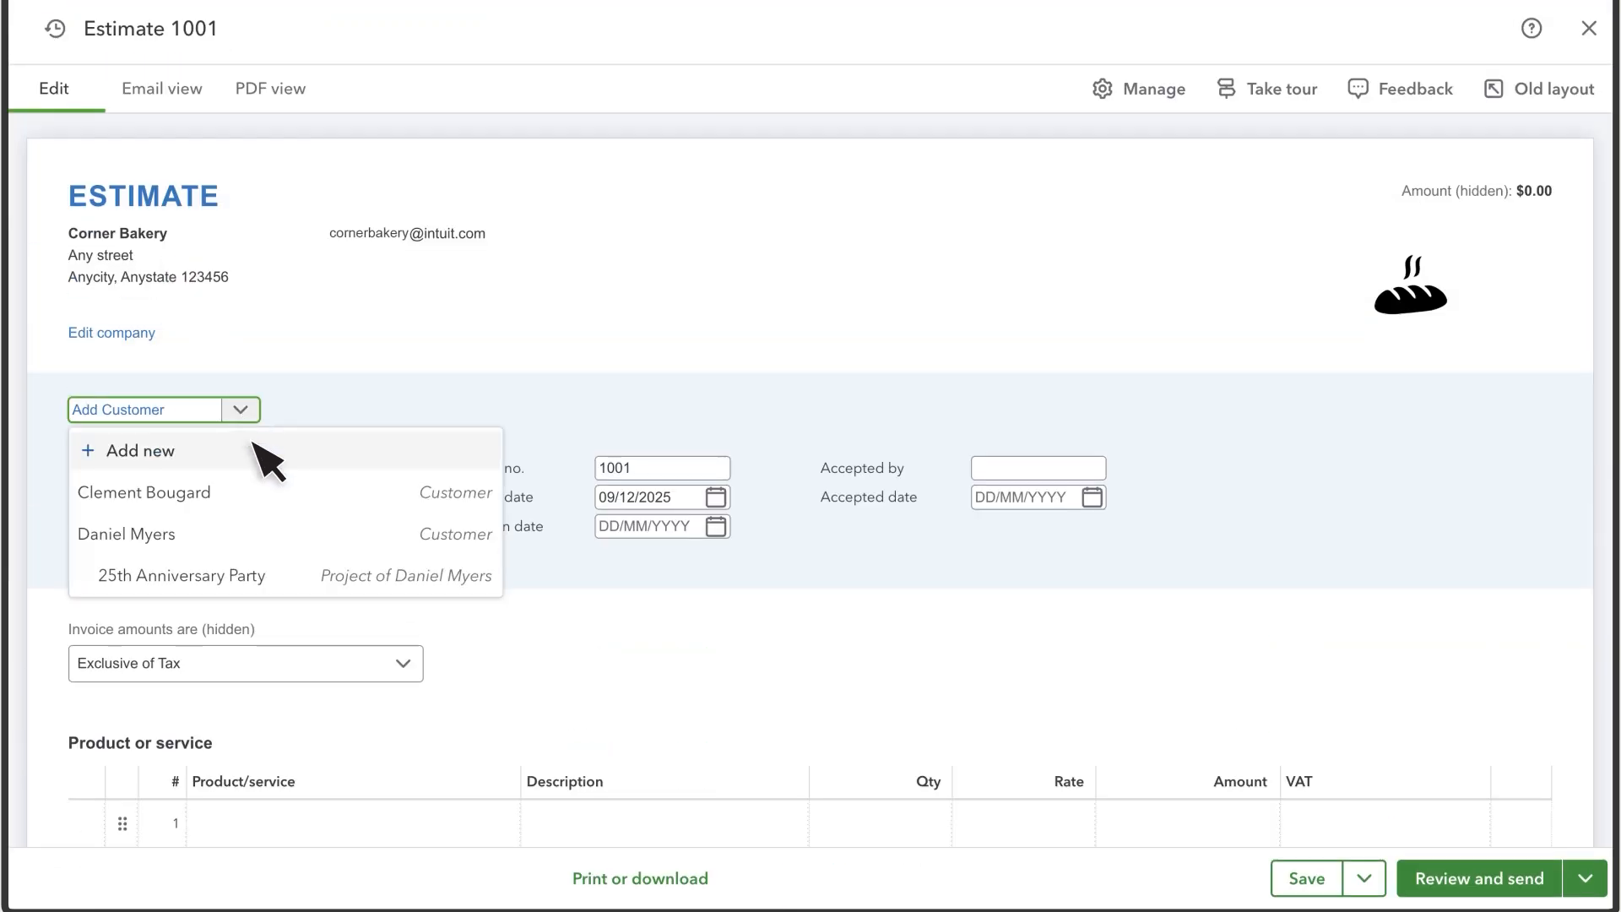
left_click(416, 575)
scroll(326, 597, "down", 6)
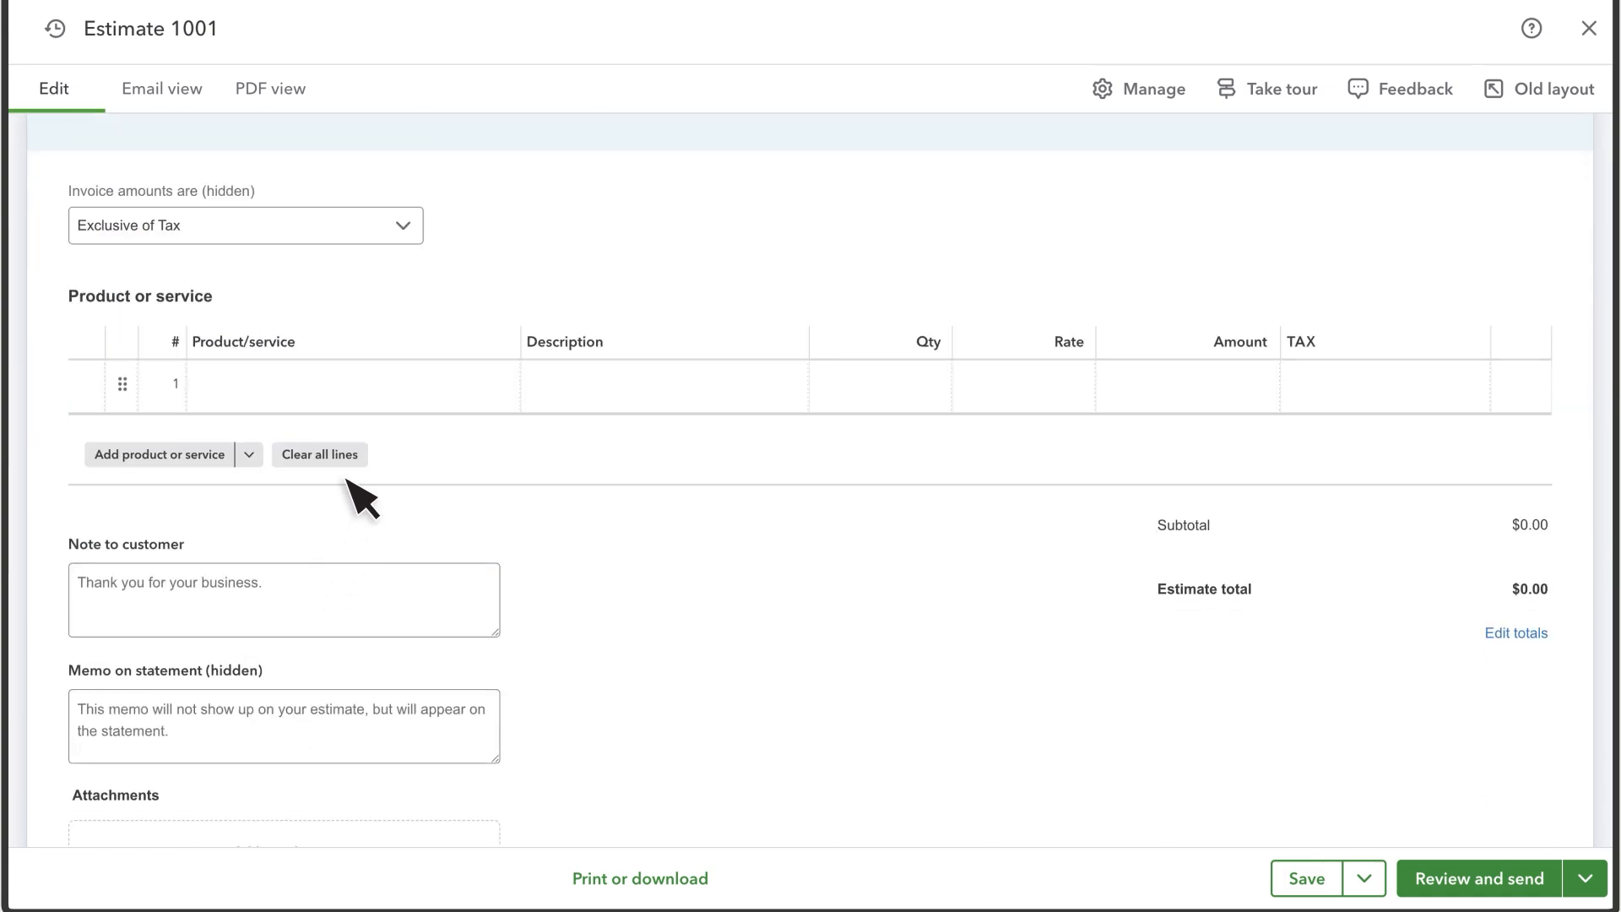
left_click(380, 384)
left_click(386, 390)
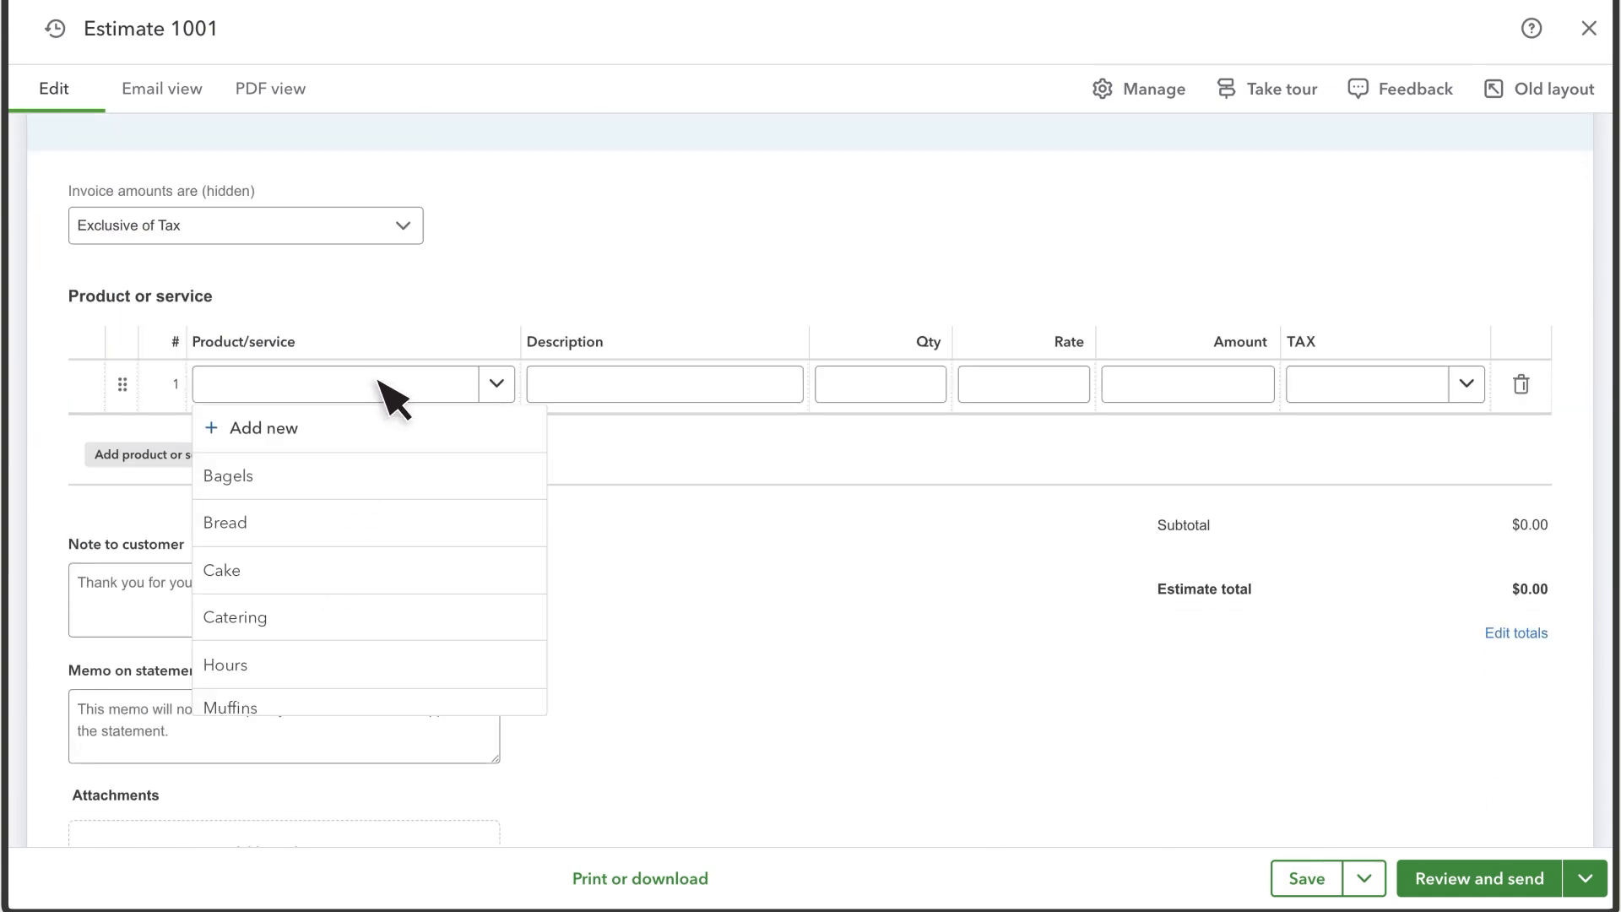
left_click(282, 625)
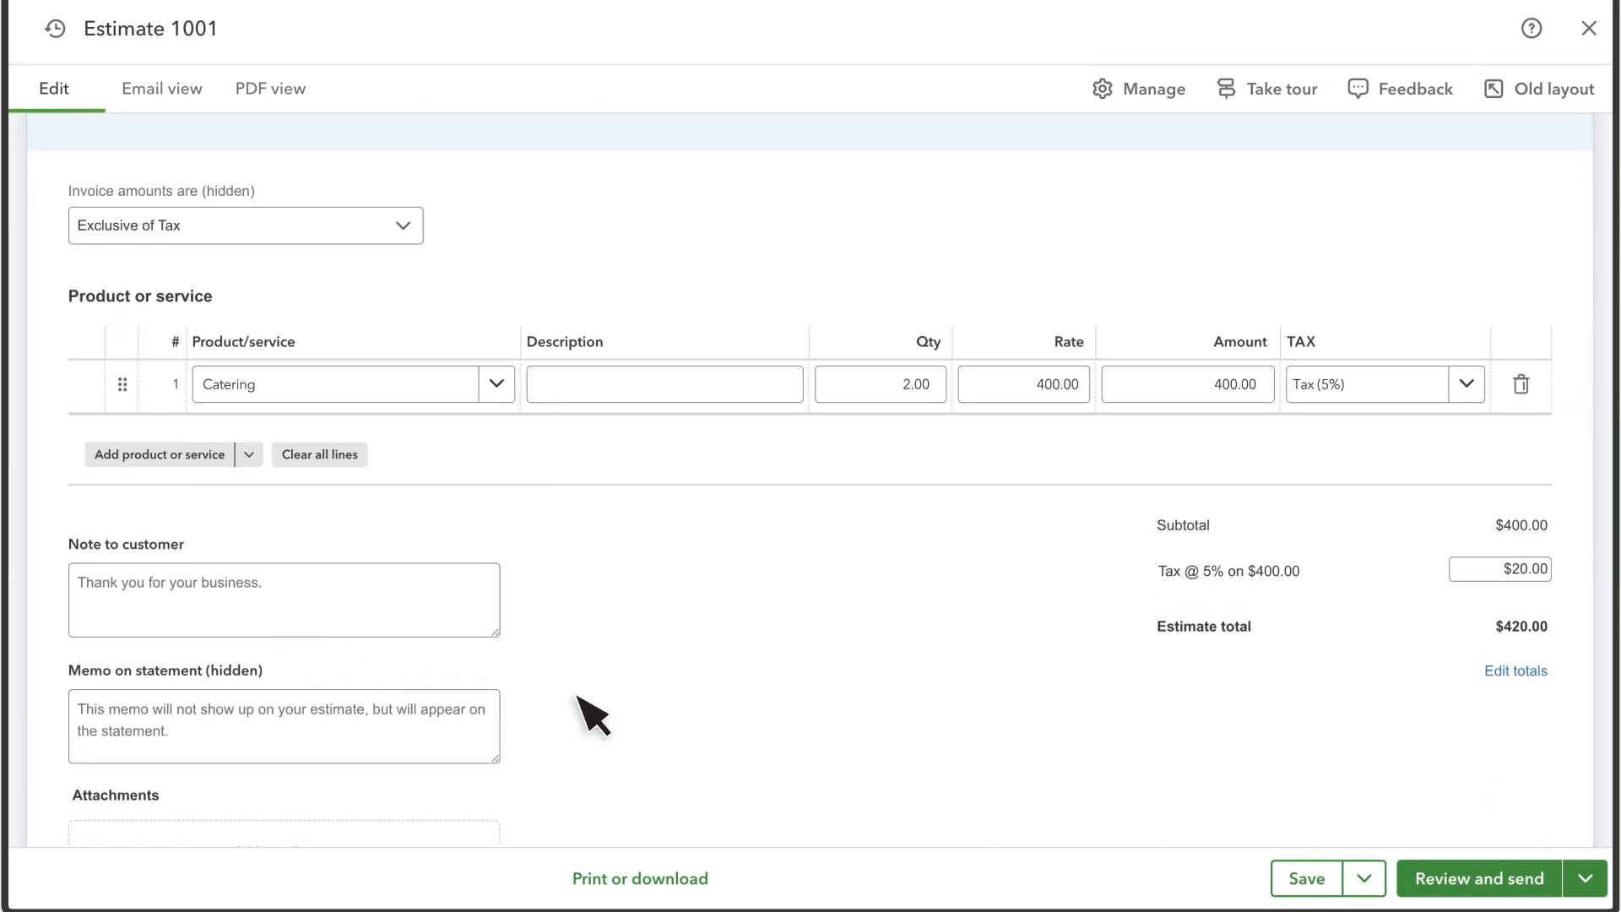
left_click(1350, 869)
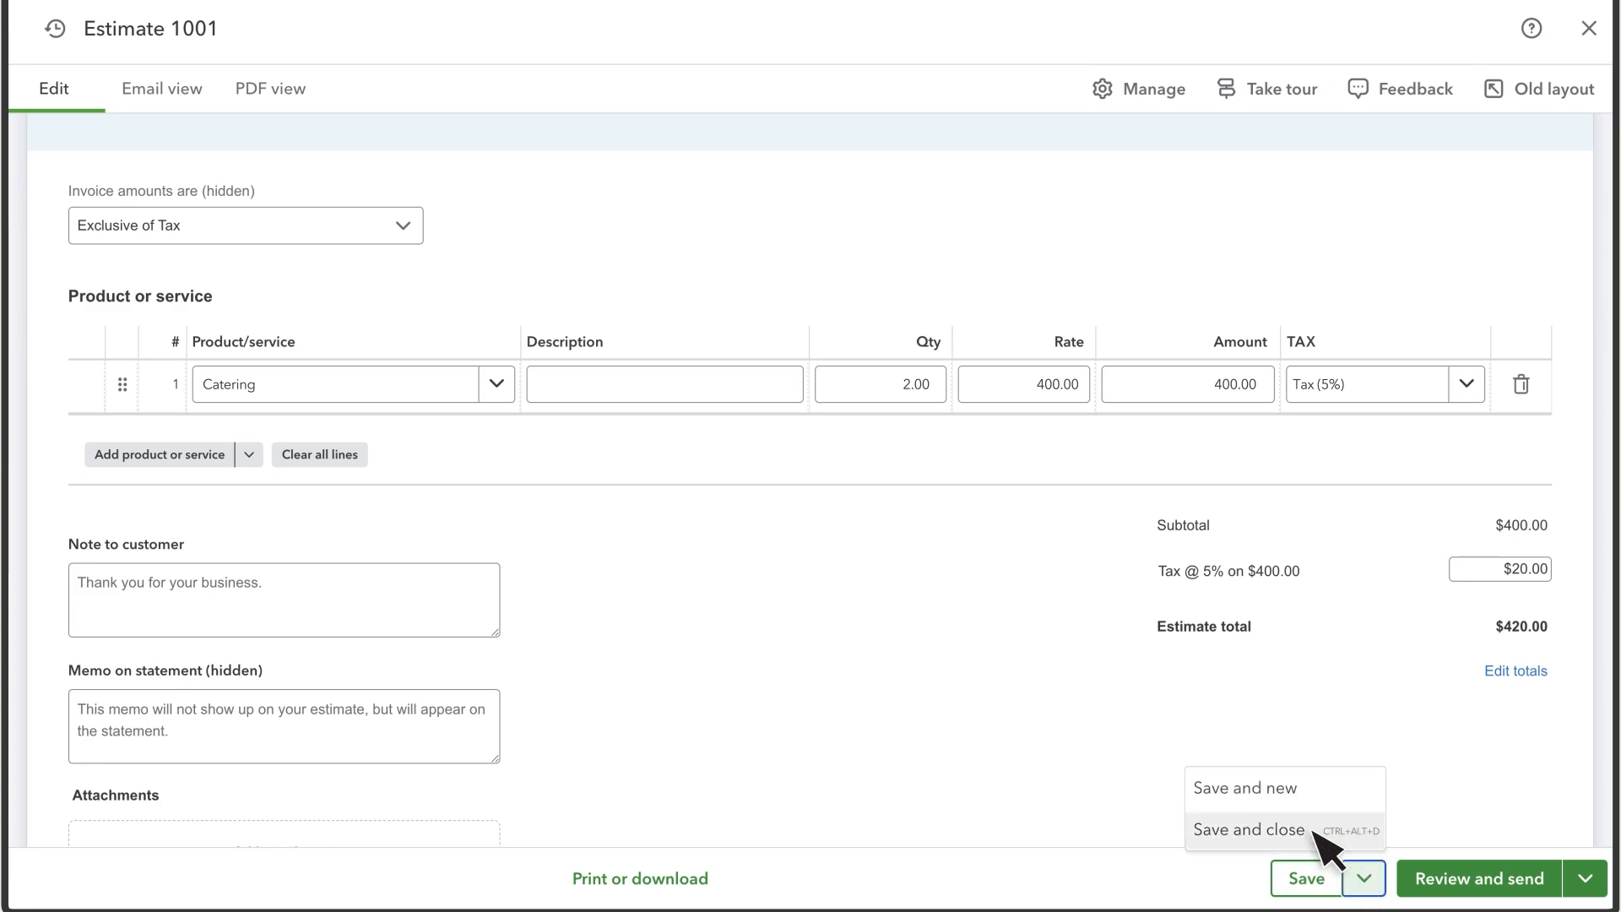
left_click(1222, 829)
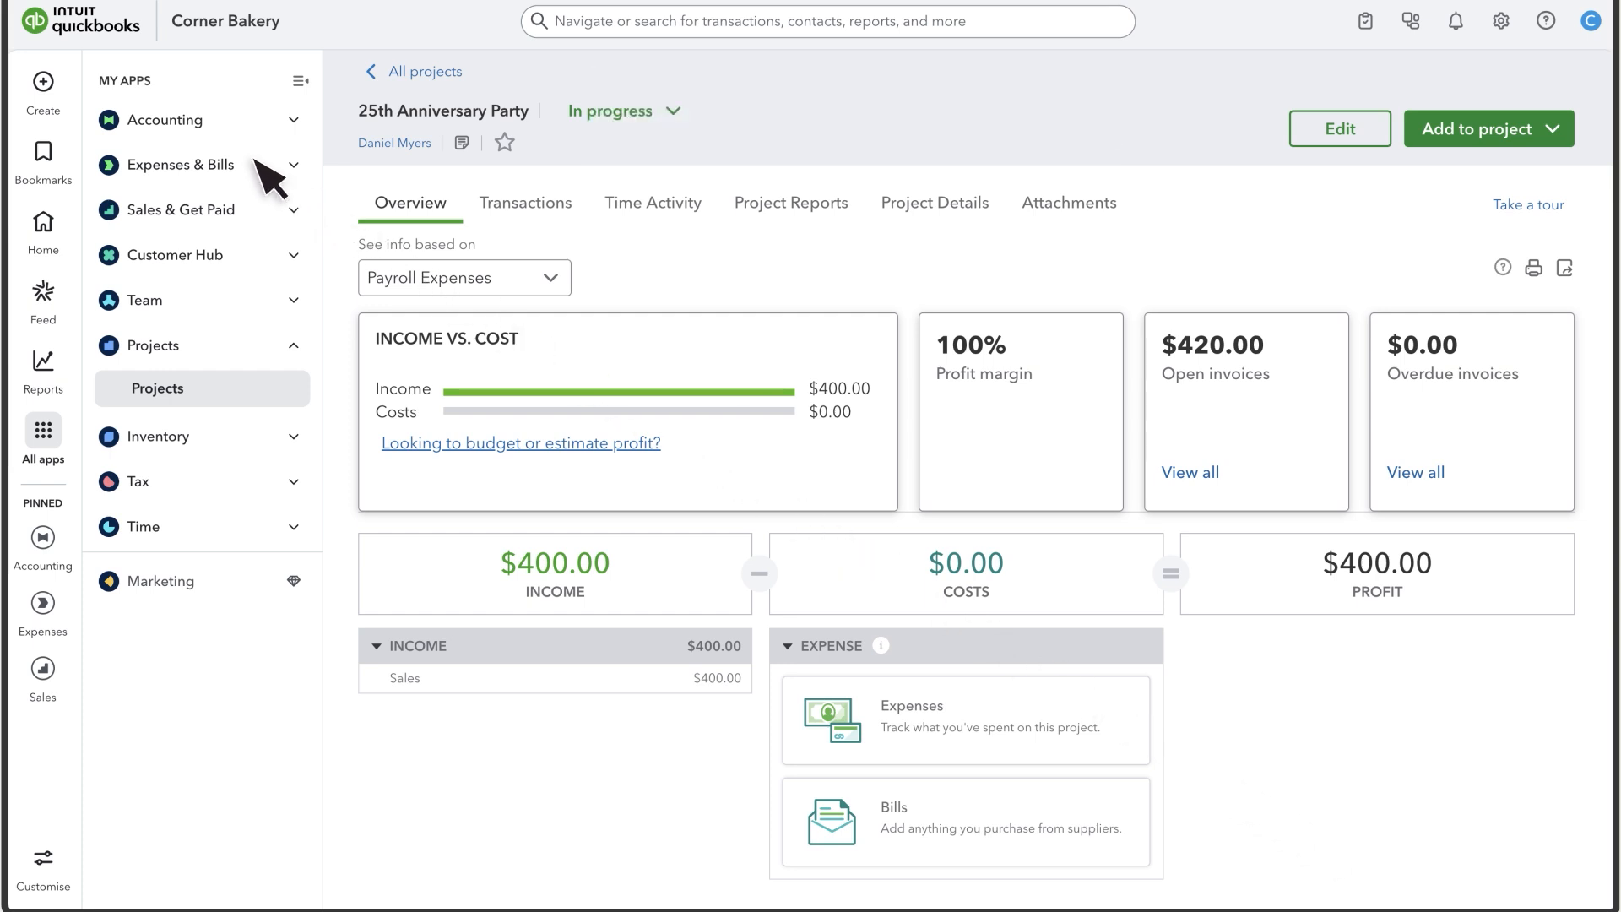
- Add the $90.00 Baking supplies bank charge as a billable expense for 25th Anniversary Party
left_click(200, 122)
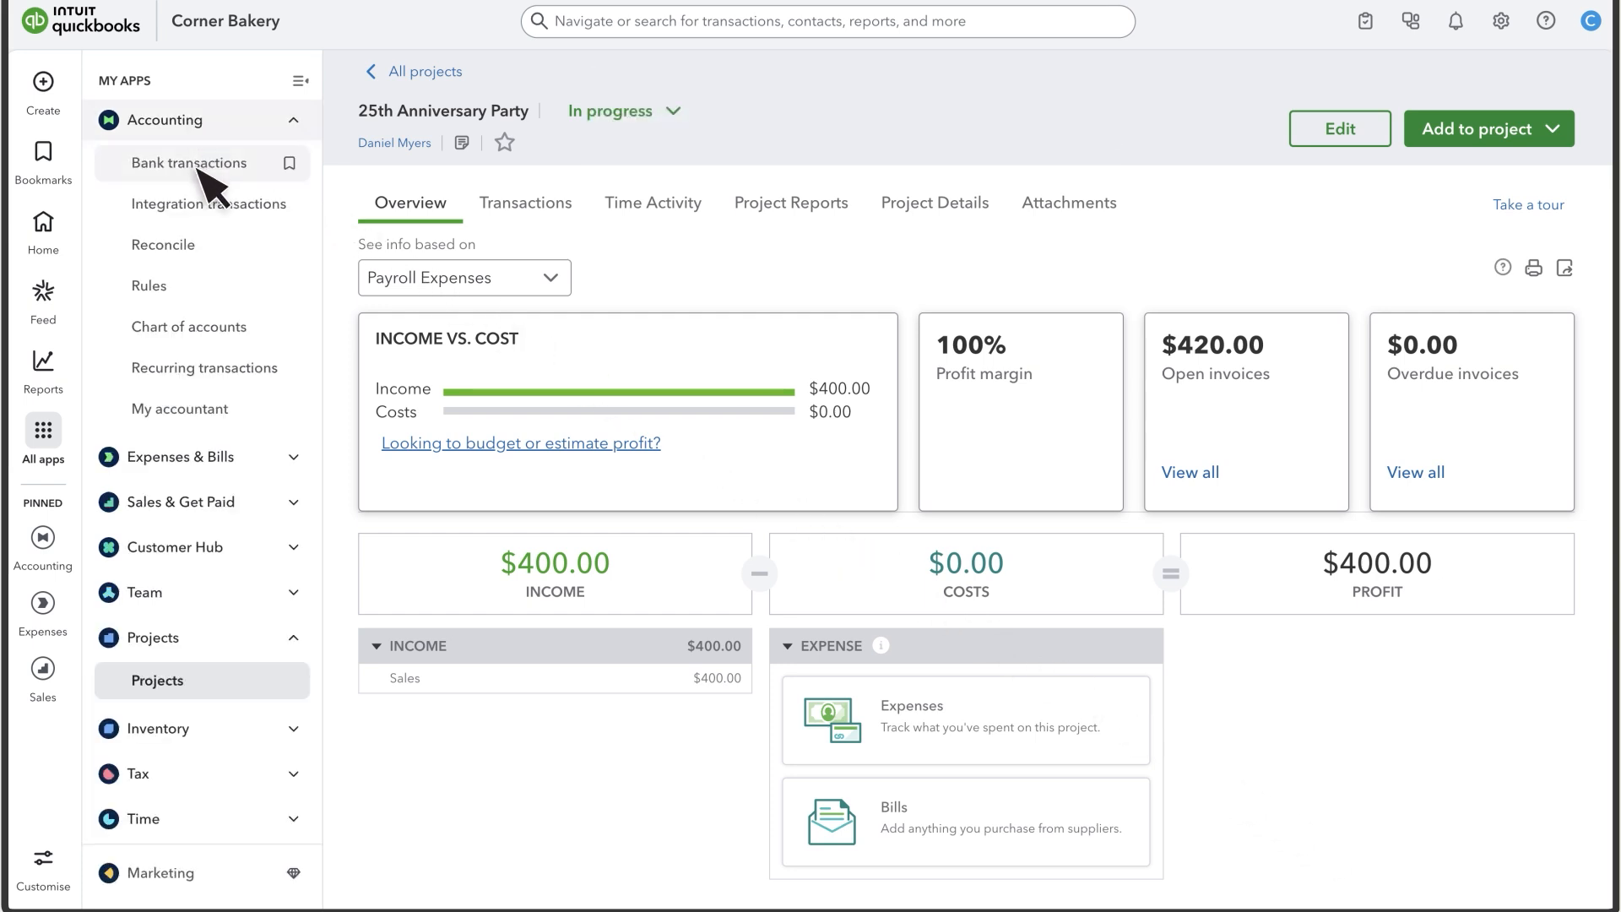
left_click(199, 164)
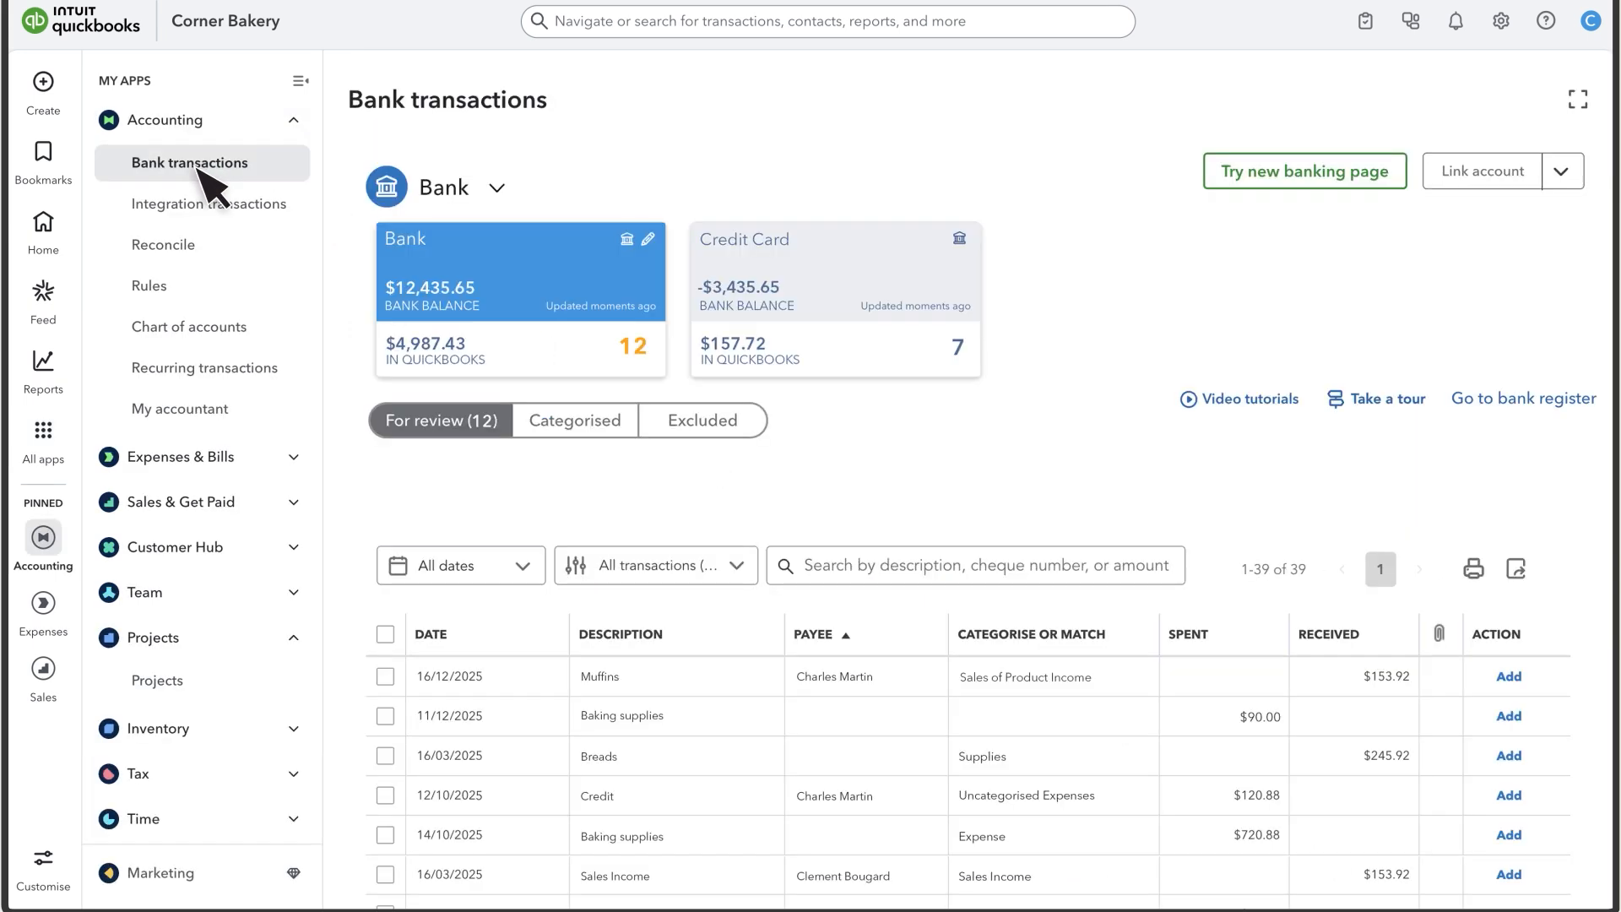
left_click(639, 715)
scroll(650, 735, "down", 6)
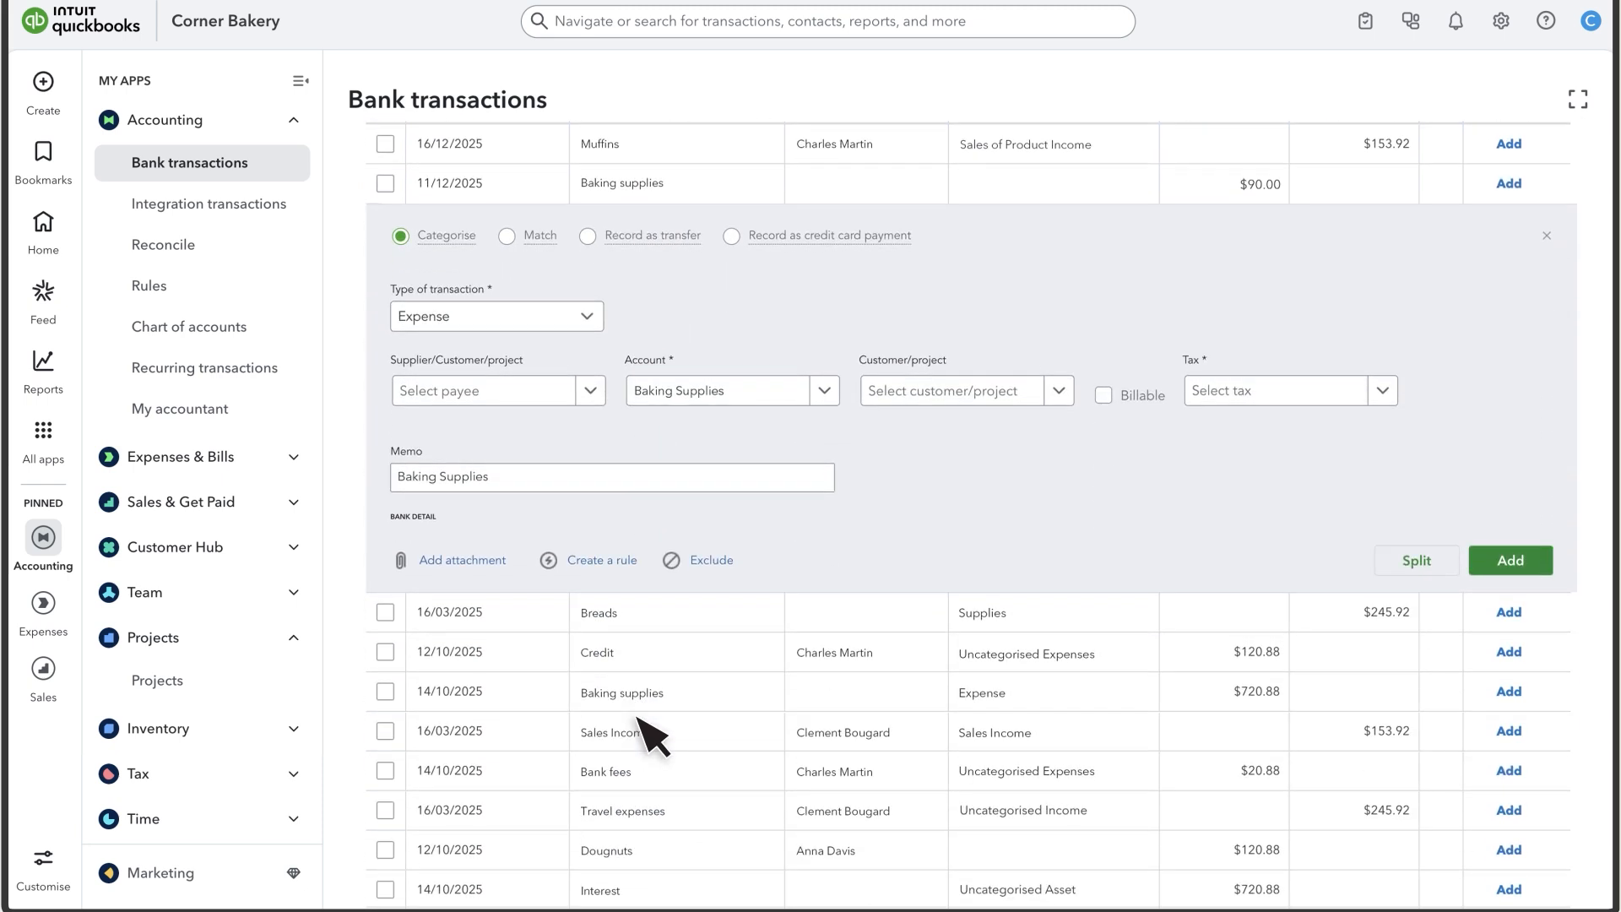
left_click(1058, 389)
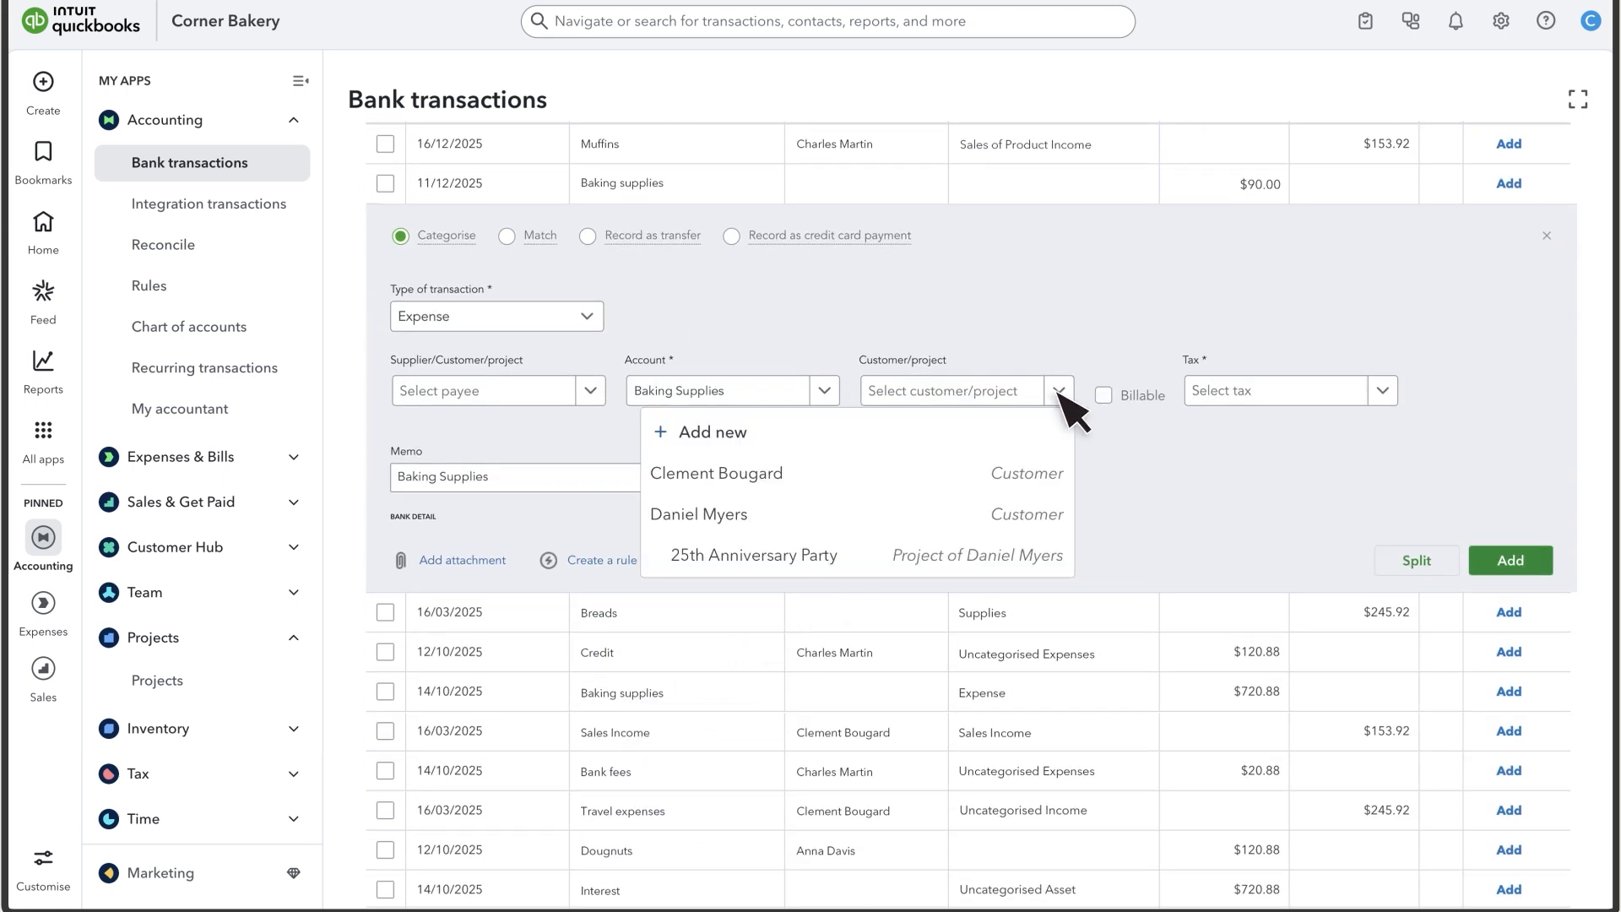
left_click(810, 564)
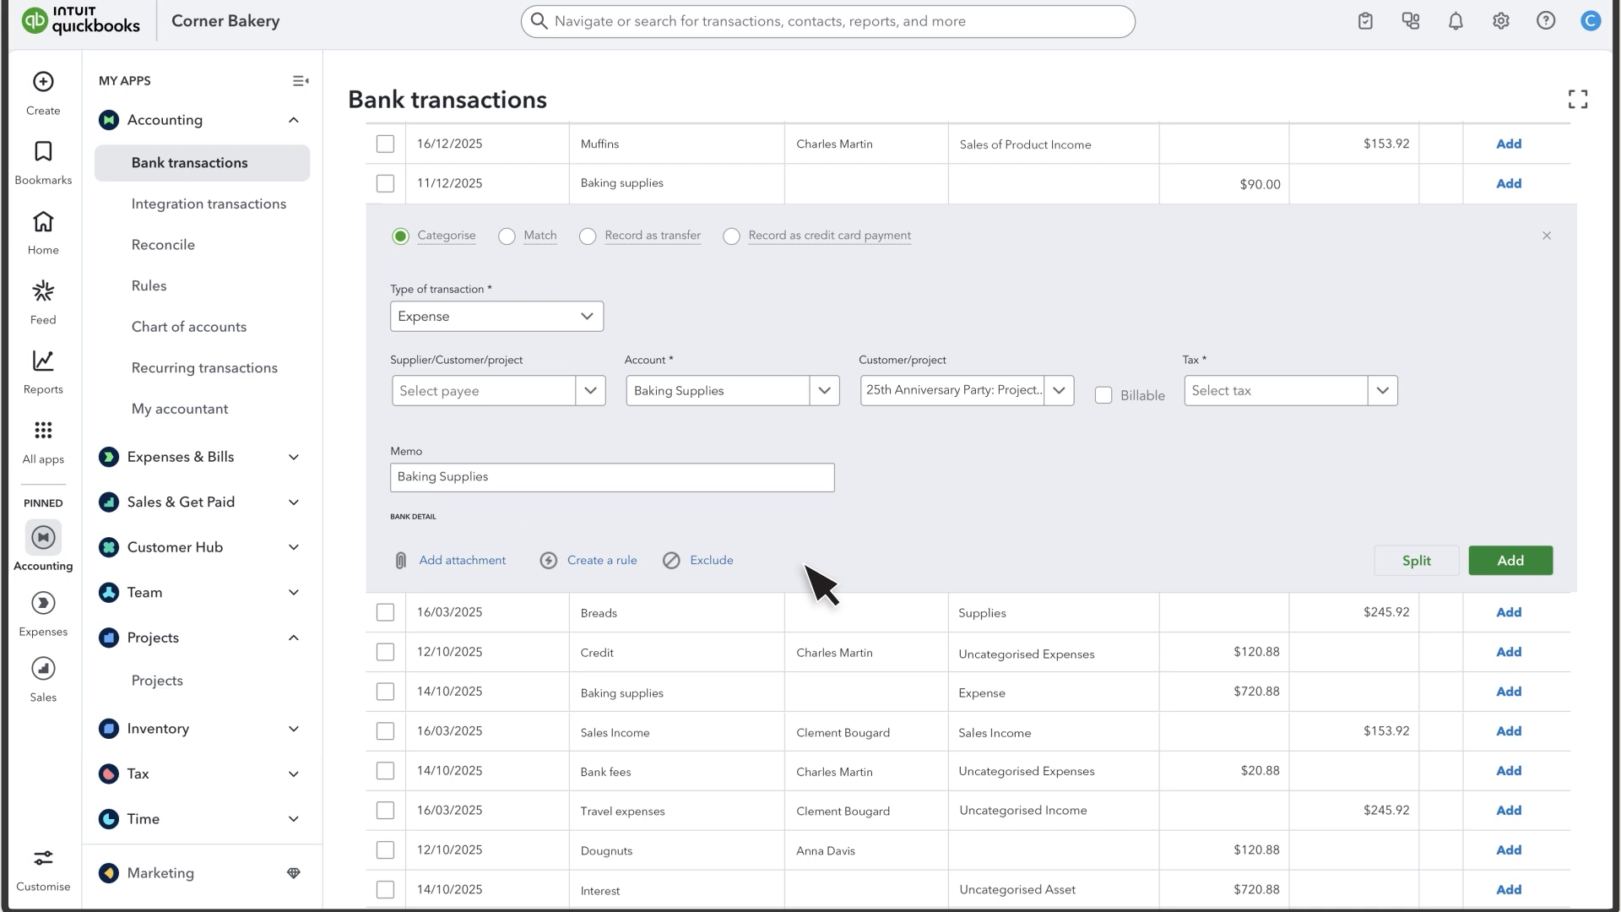
left_click(1105, 395)
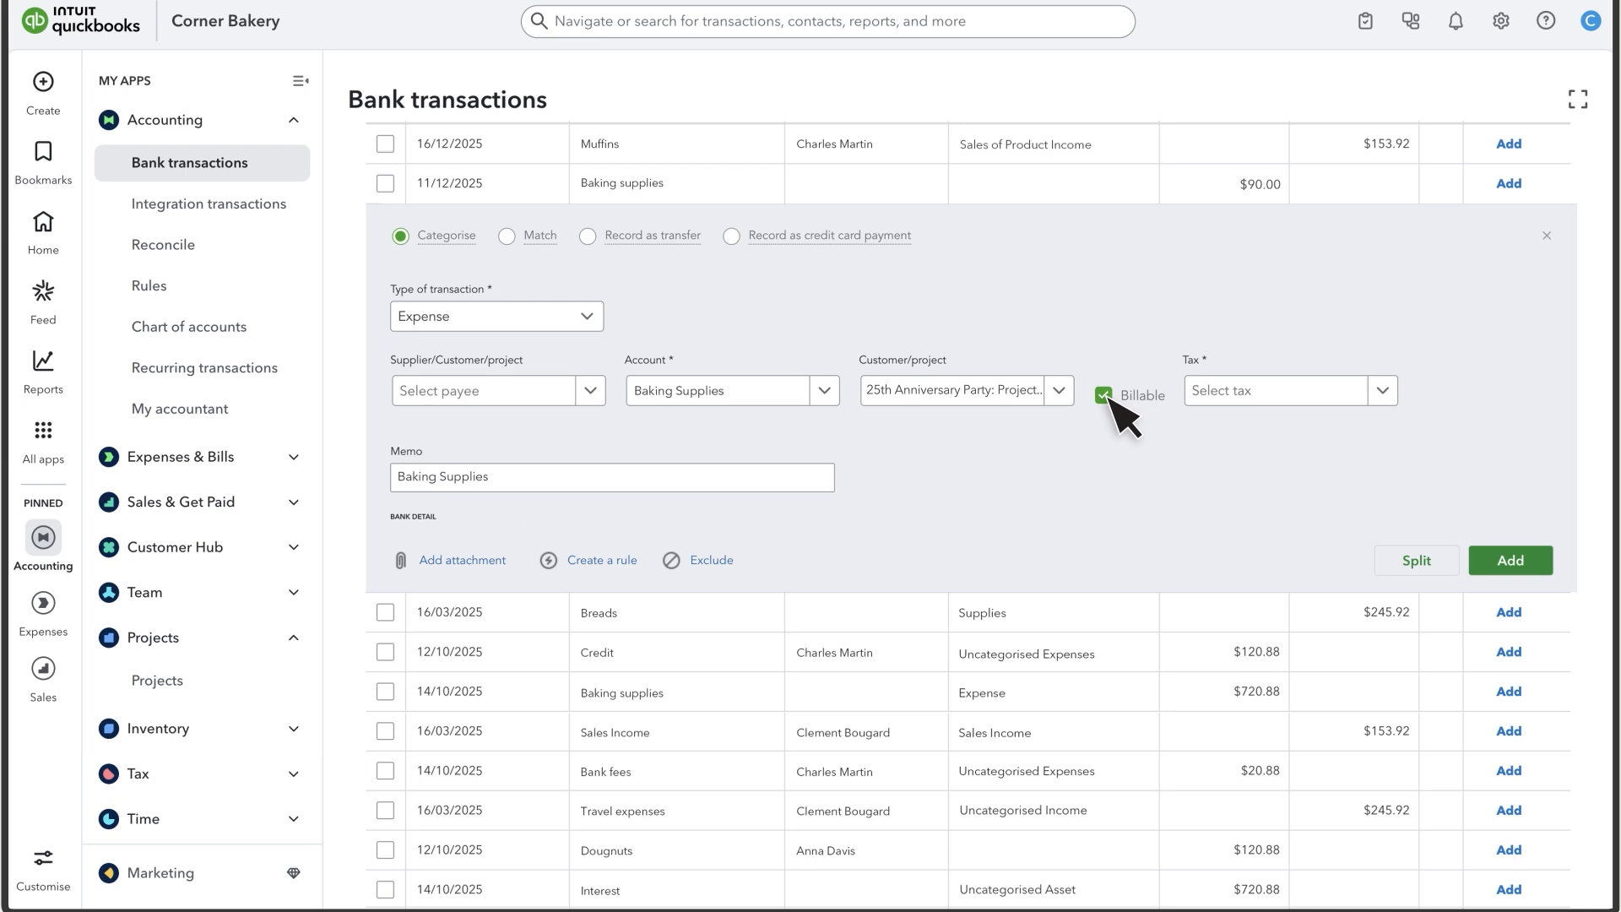
left_click(1506, 562)
left_click(46, 84)
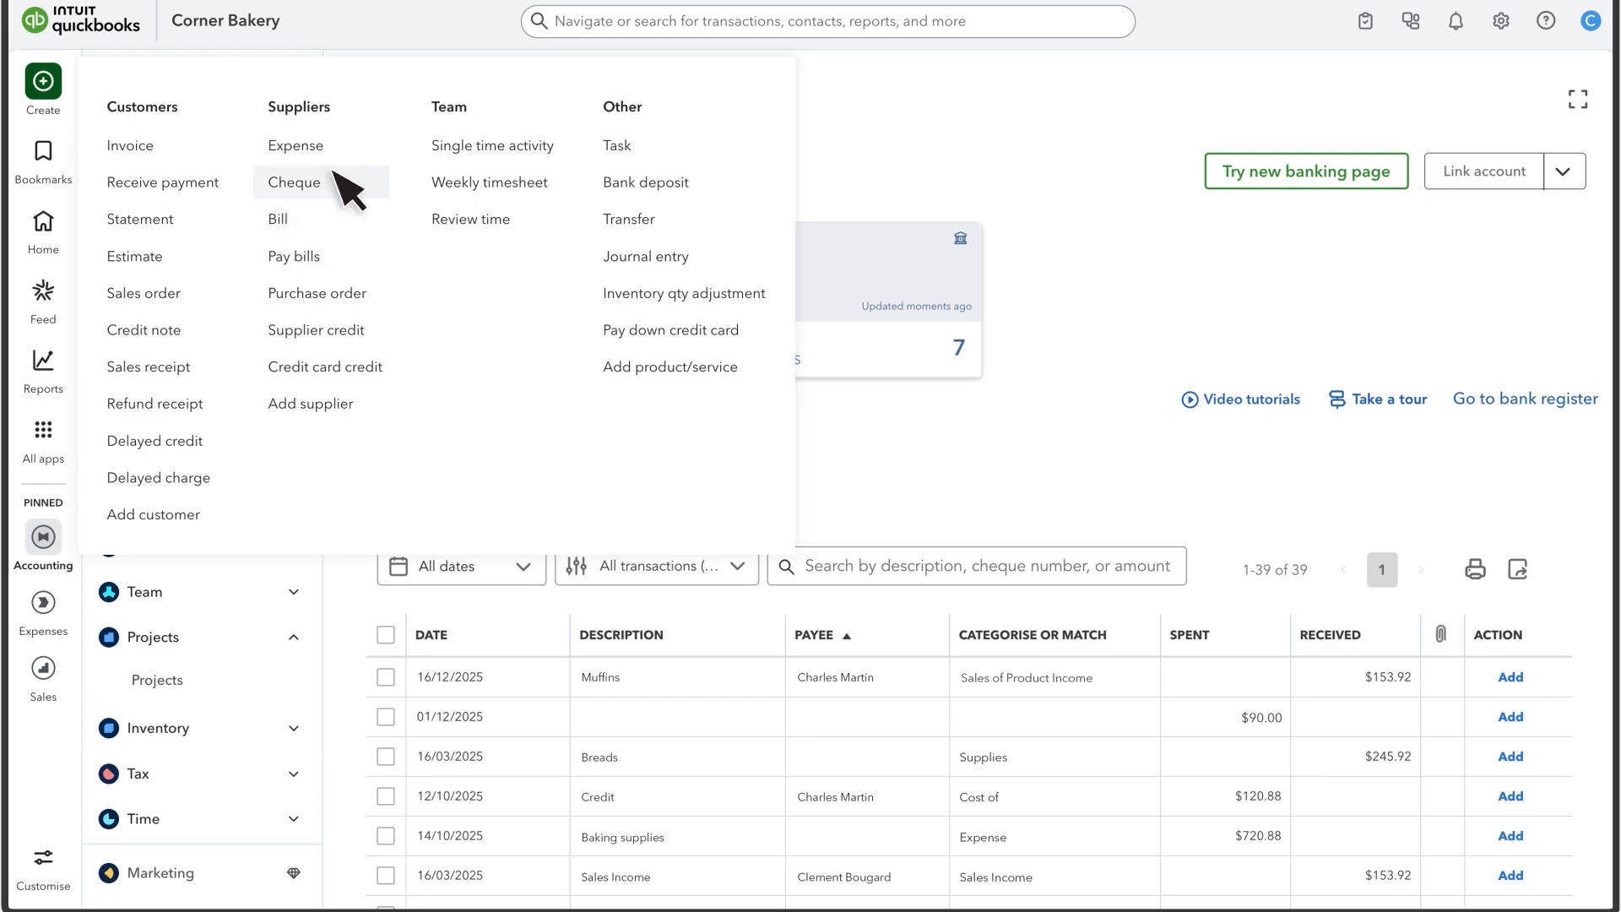
- Save a bill from the first supplier, billable to 25th Anniversary Party, categorised as Equipment rental
left_click(295, 222)
left_click(316, 95)
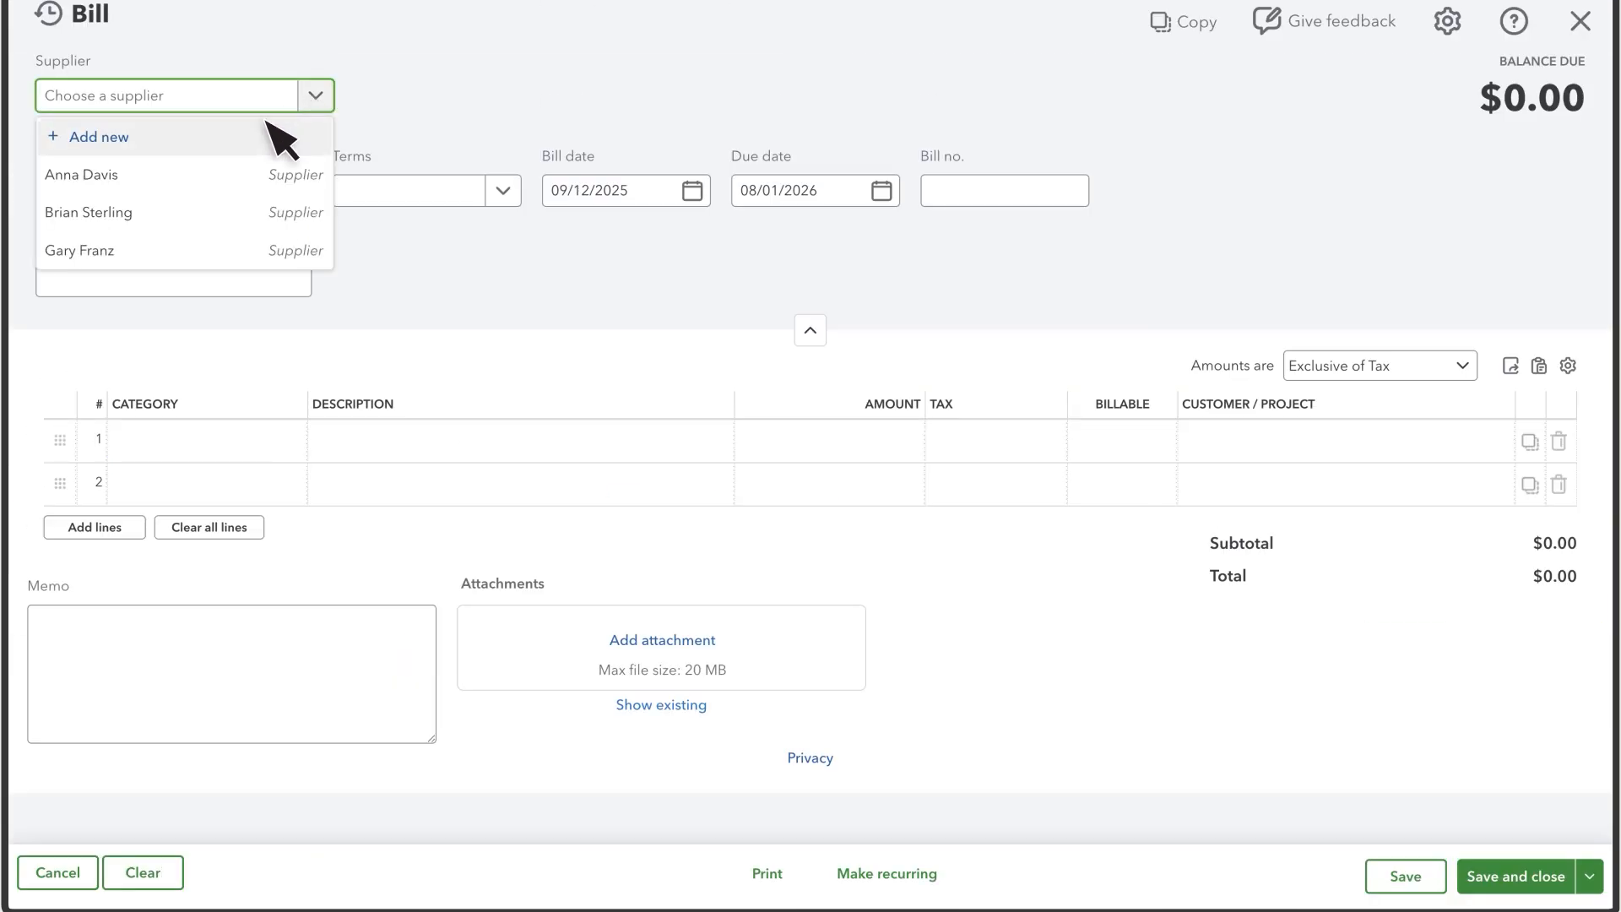
left_click(161, 178)
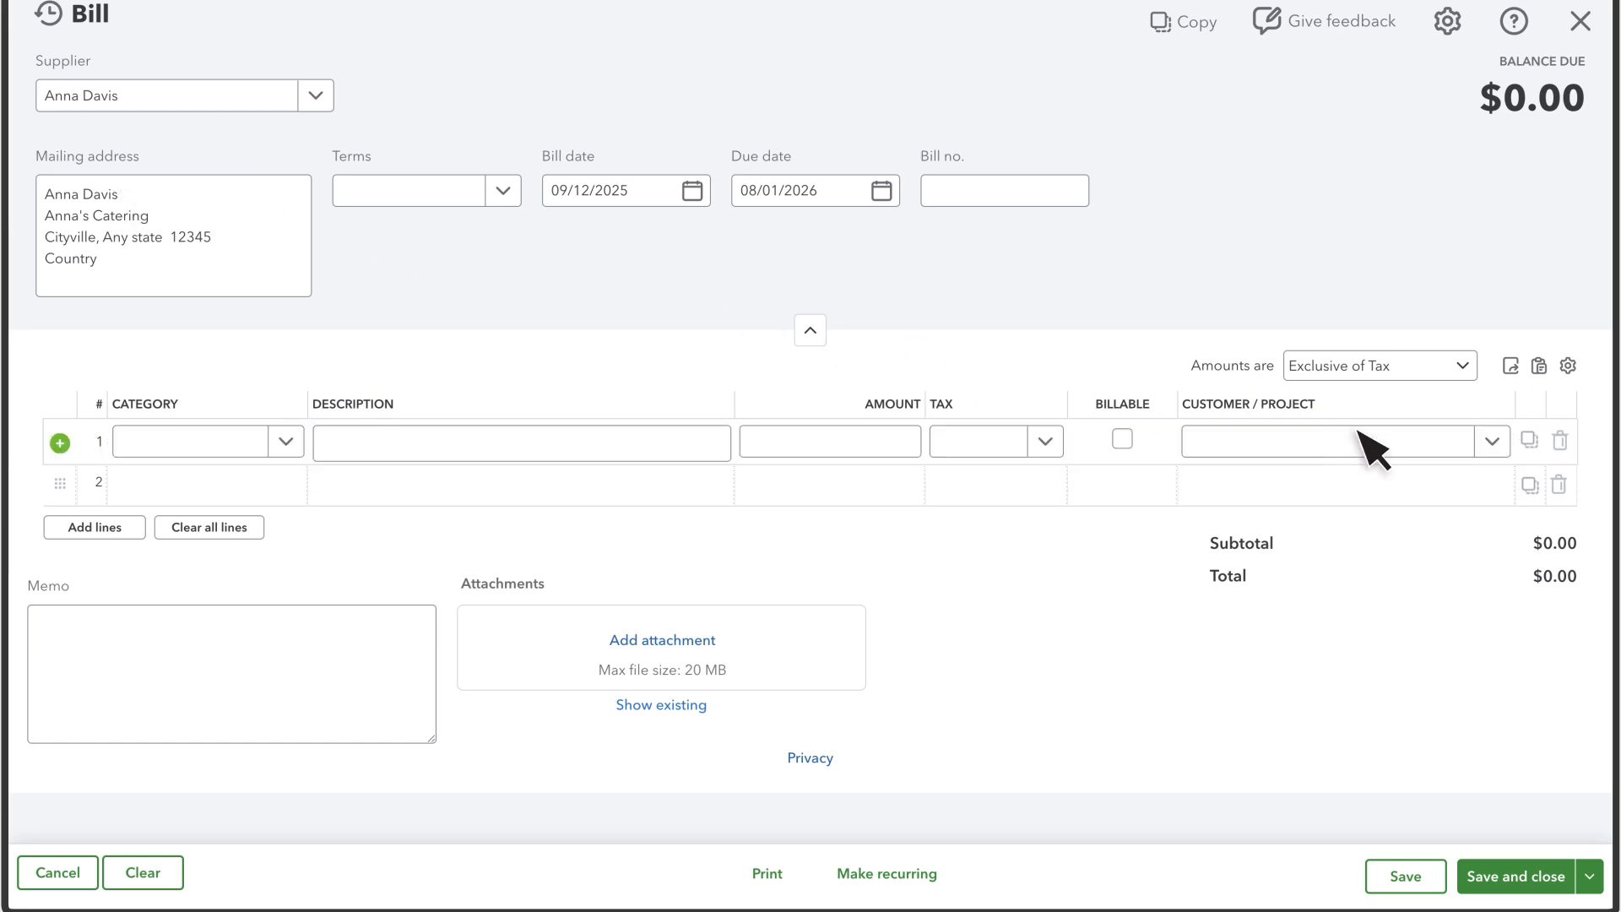
left_click(1440, 443)
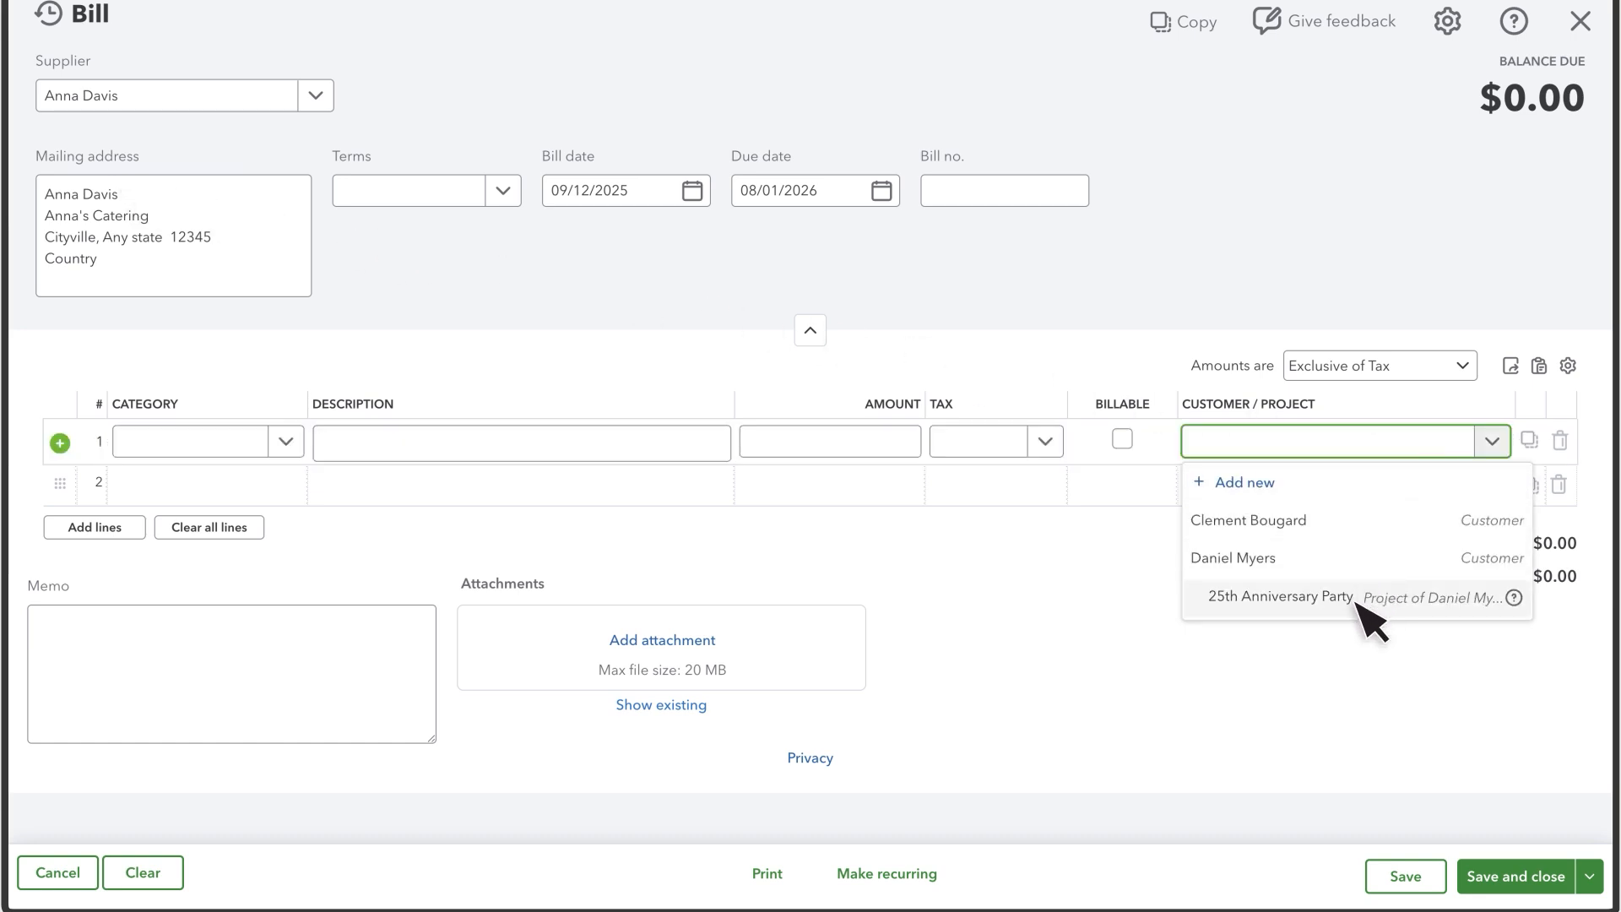
left_click(1279, 596)
left_click(1122, 439)
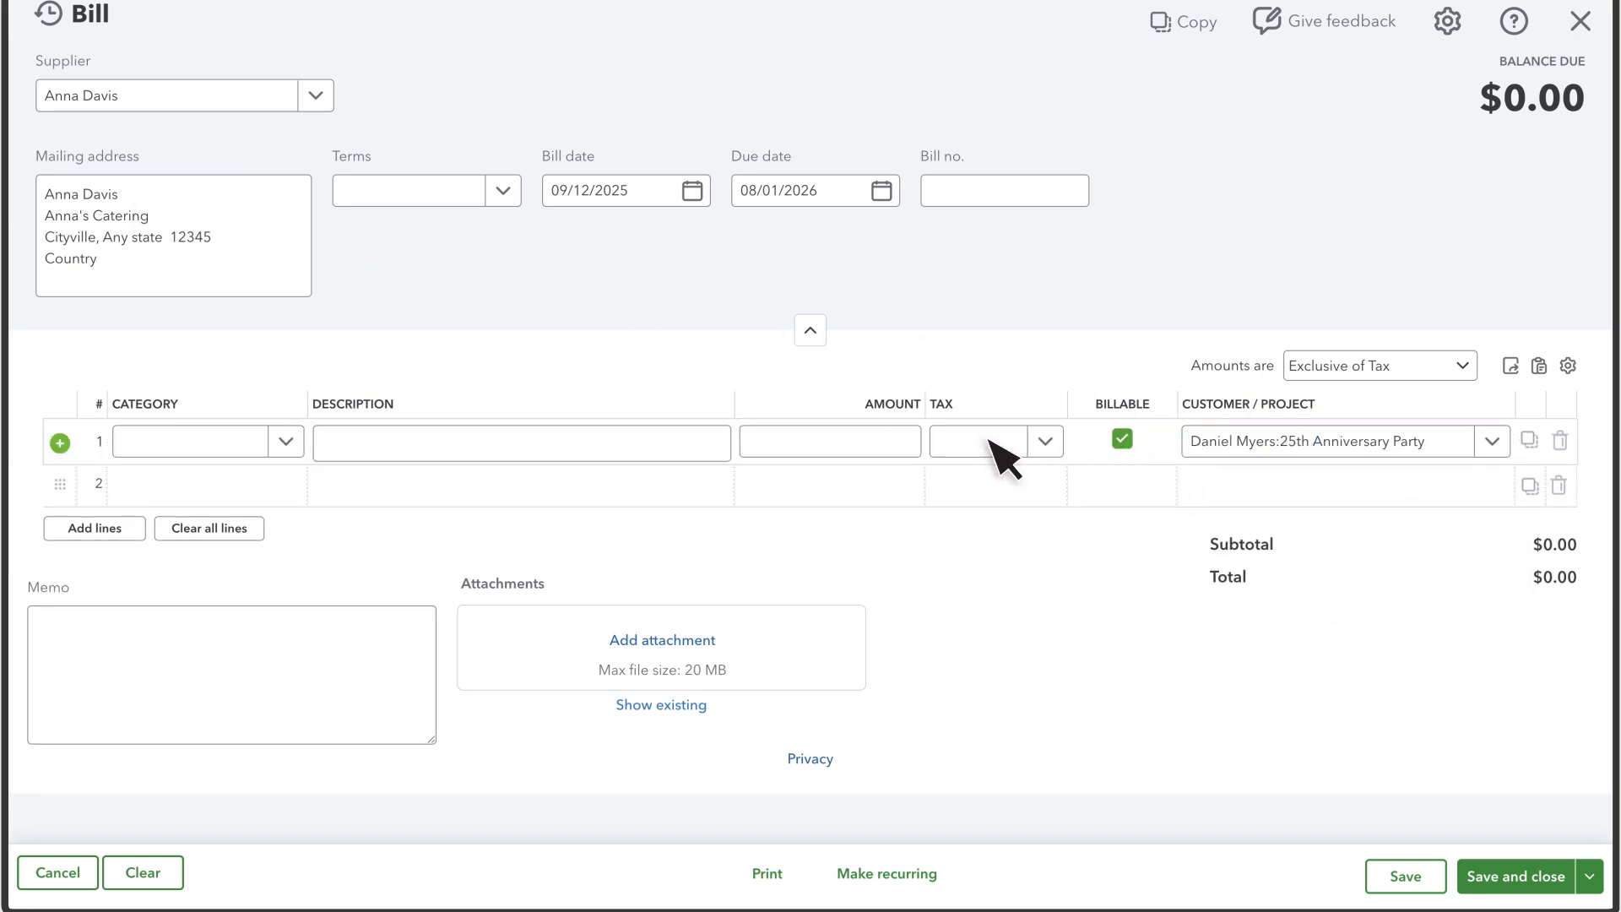
left_click(287, 440)
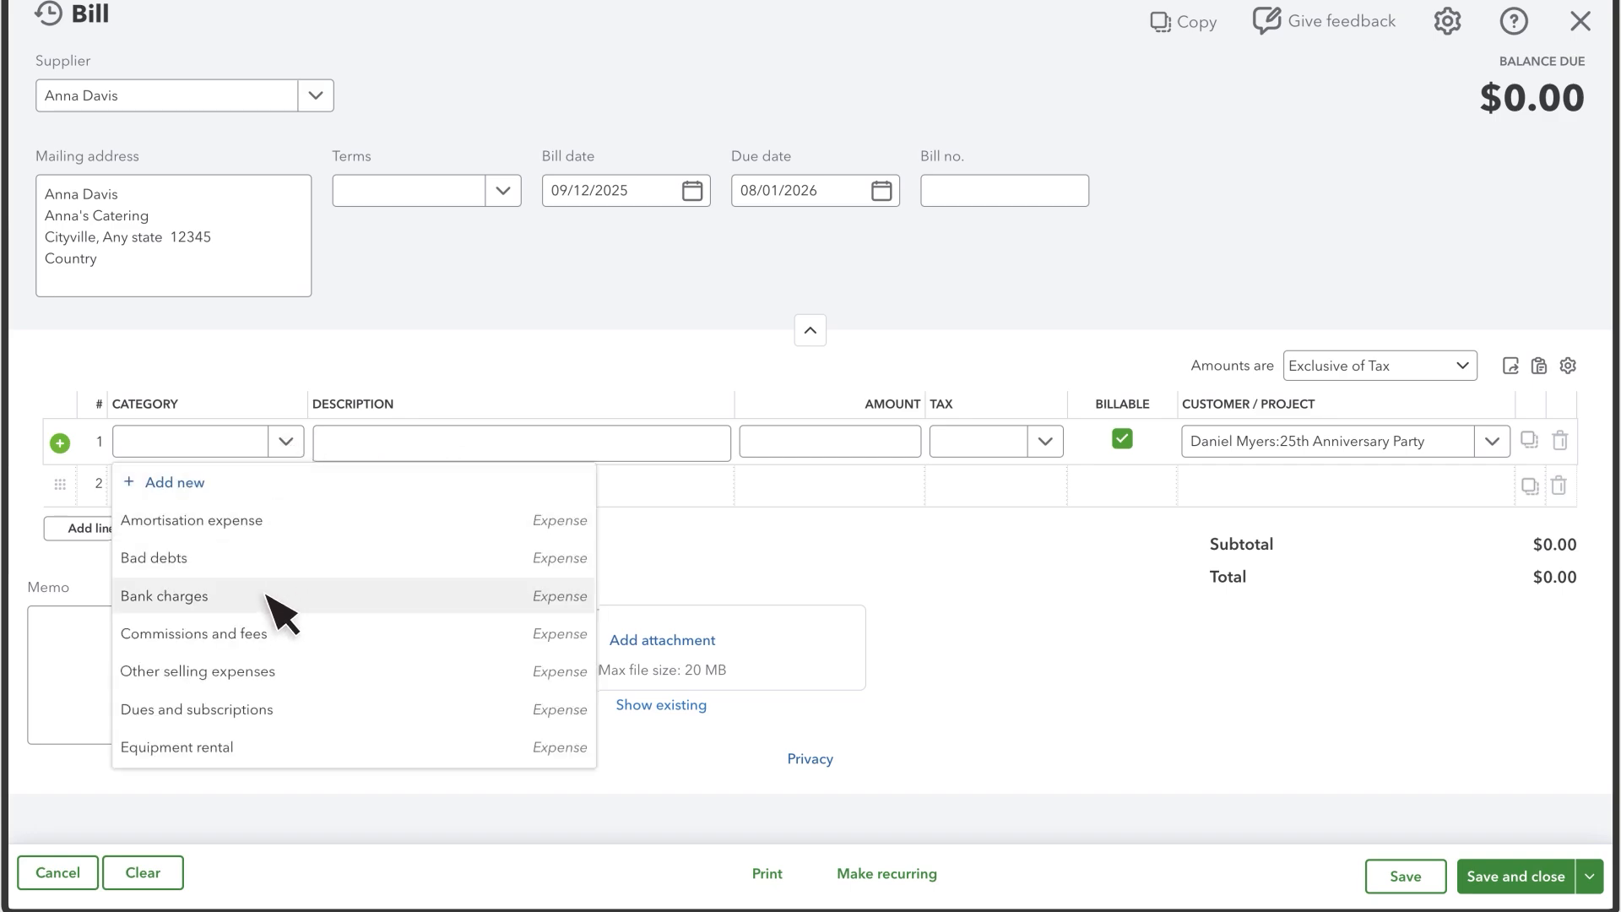
left_click(258, 748)
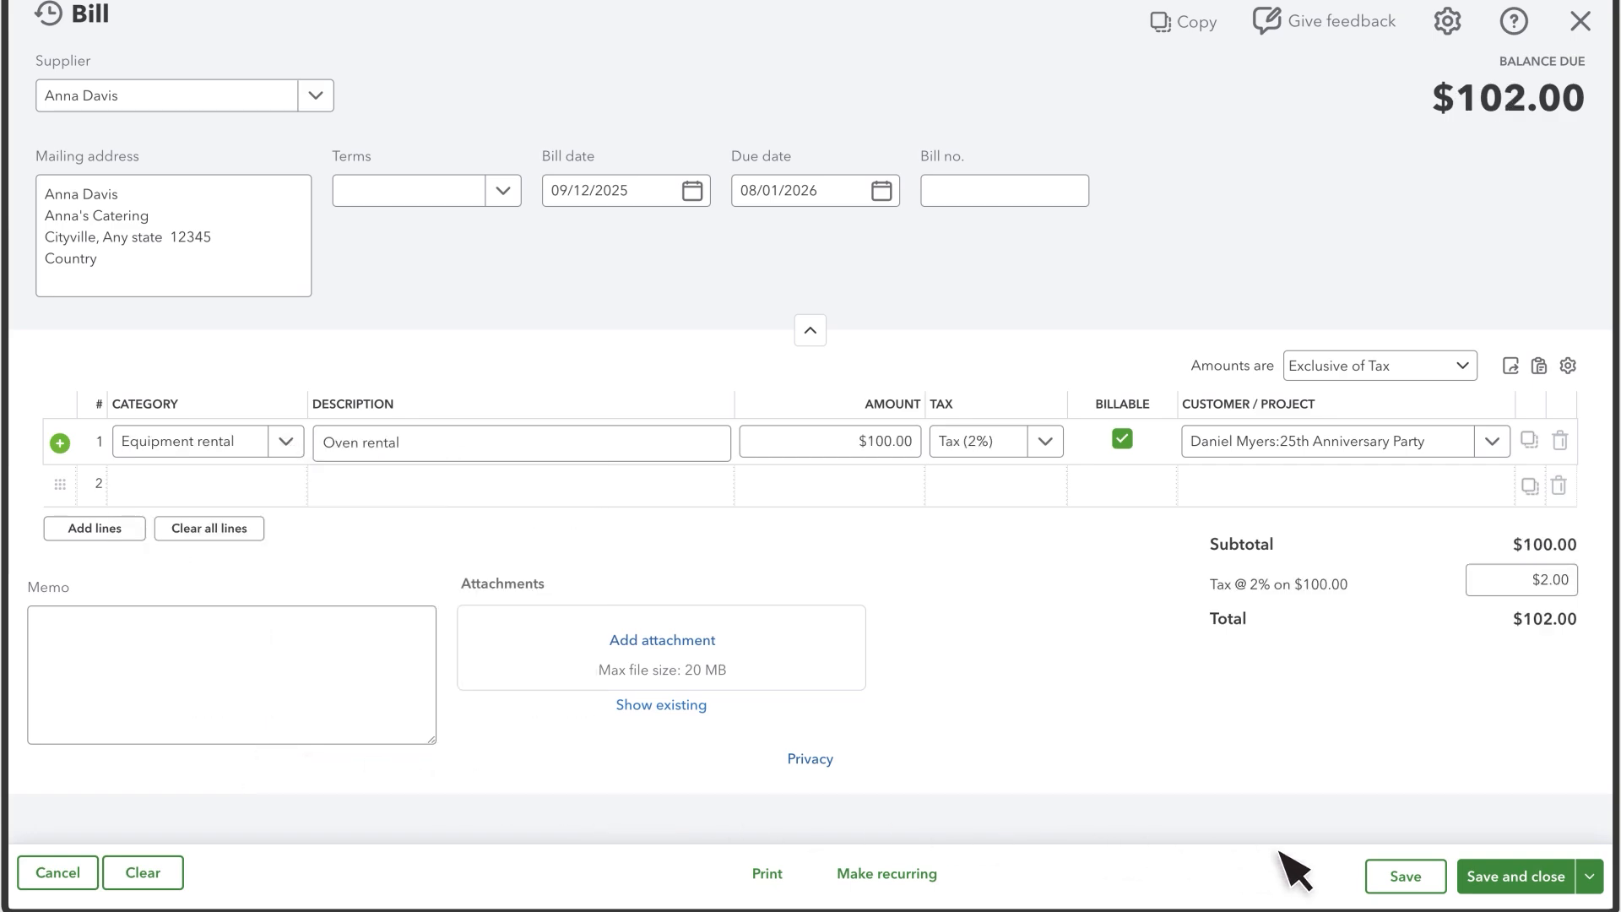
left_click(1519, 877)
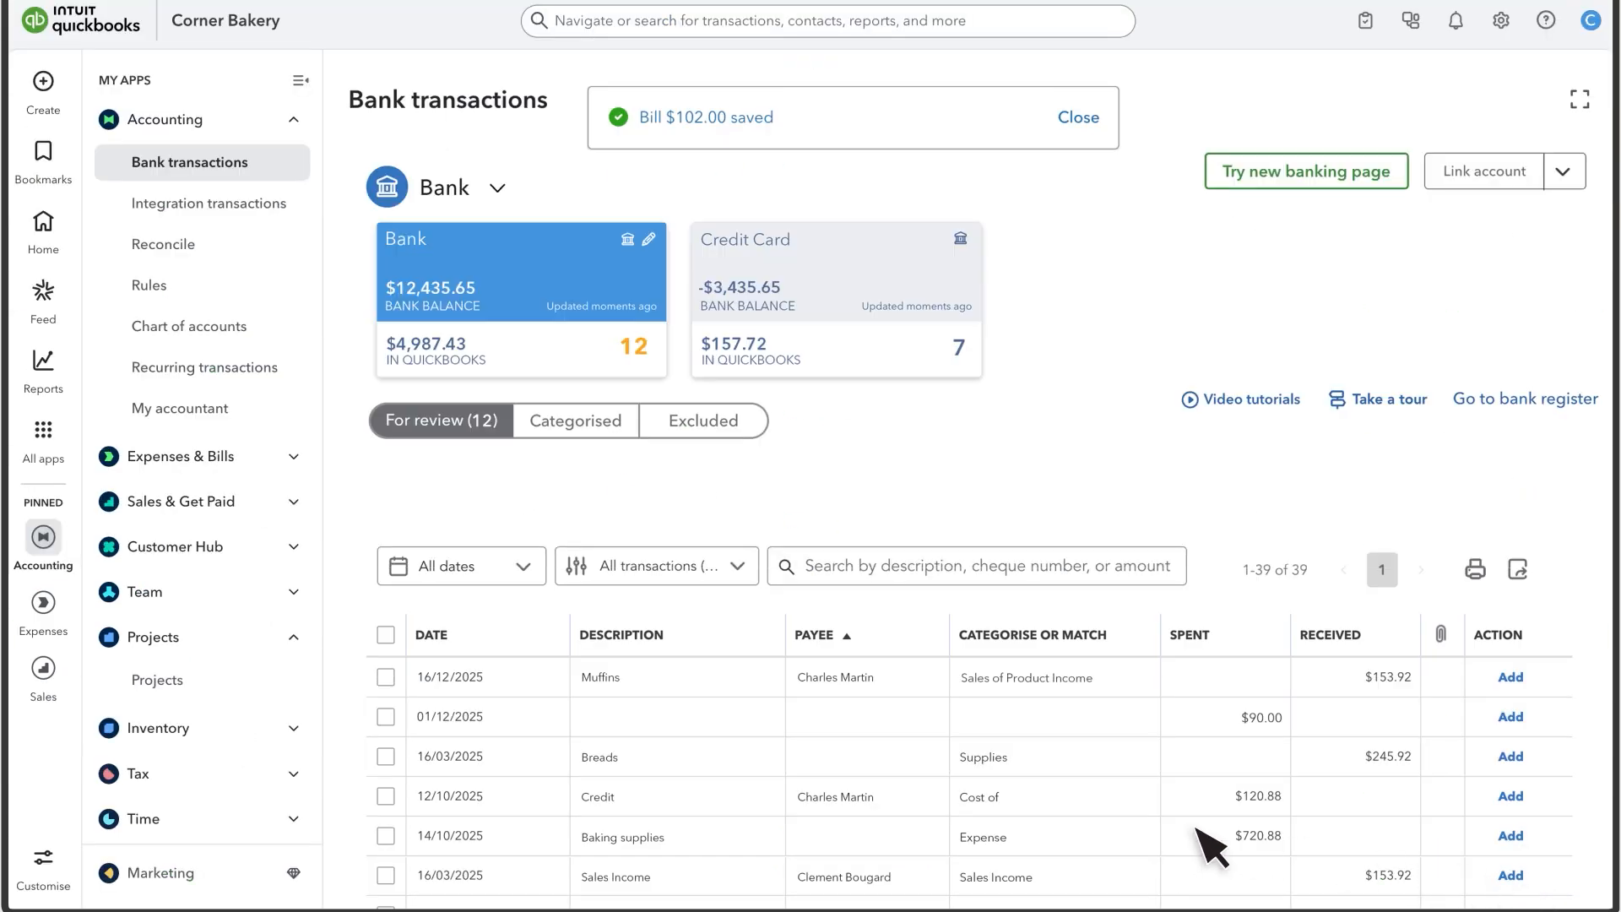
- Check the 25th Anniversary Party overview ($400.00 income, $100.00 costs), then return to All projects
left_click(201, 682)
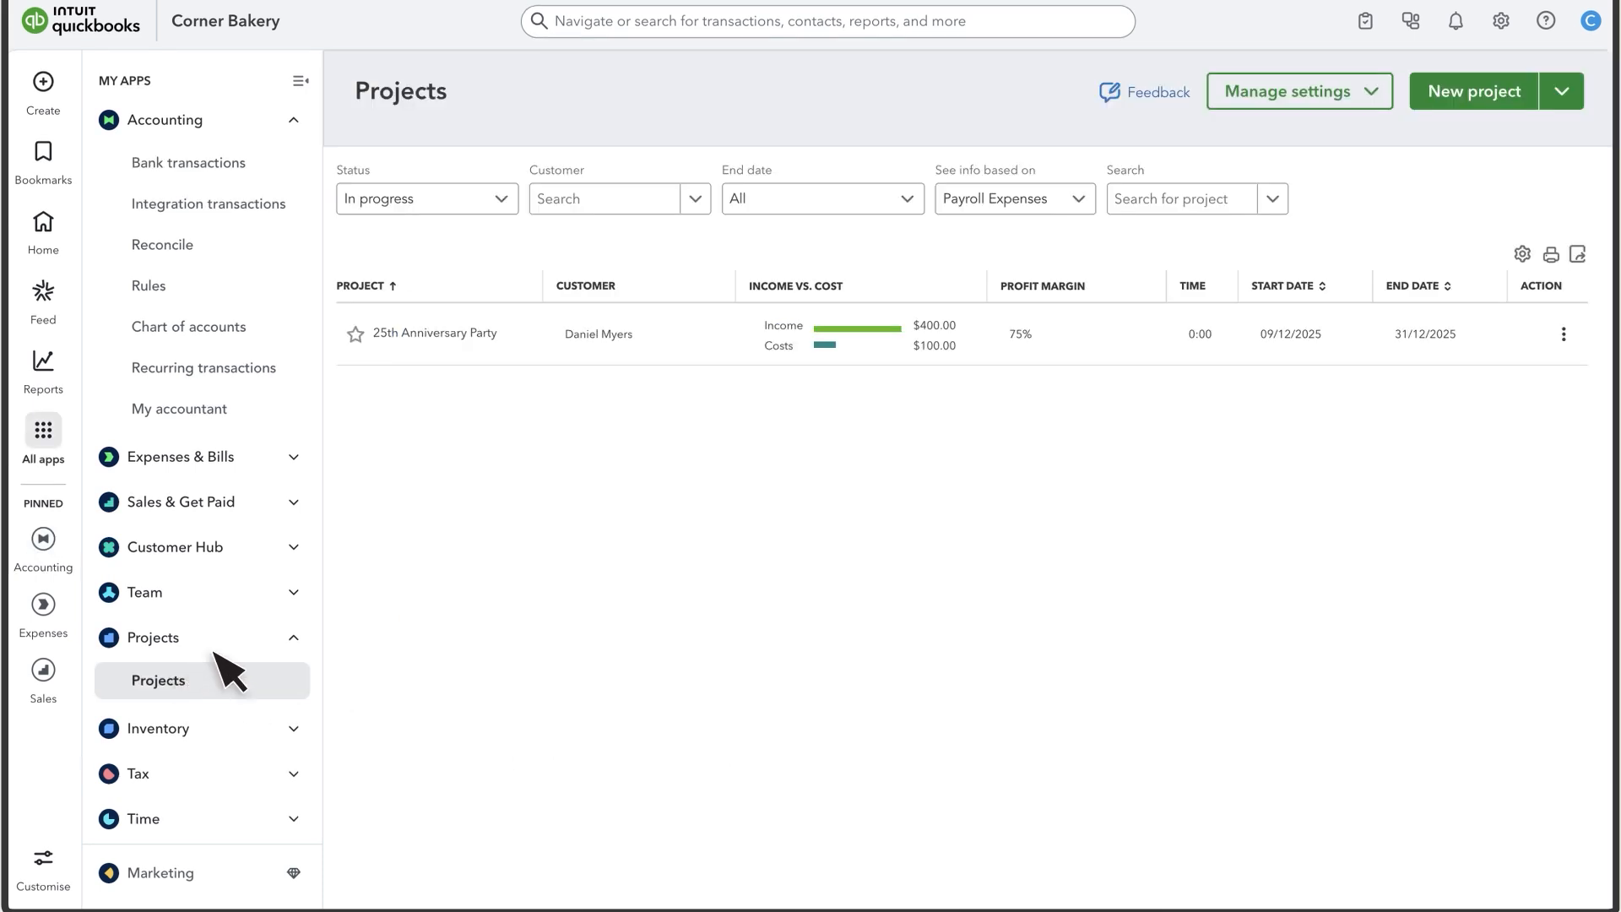
left_click(566, 337)
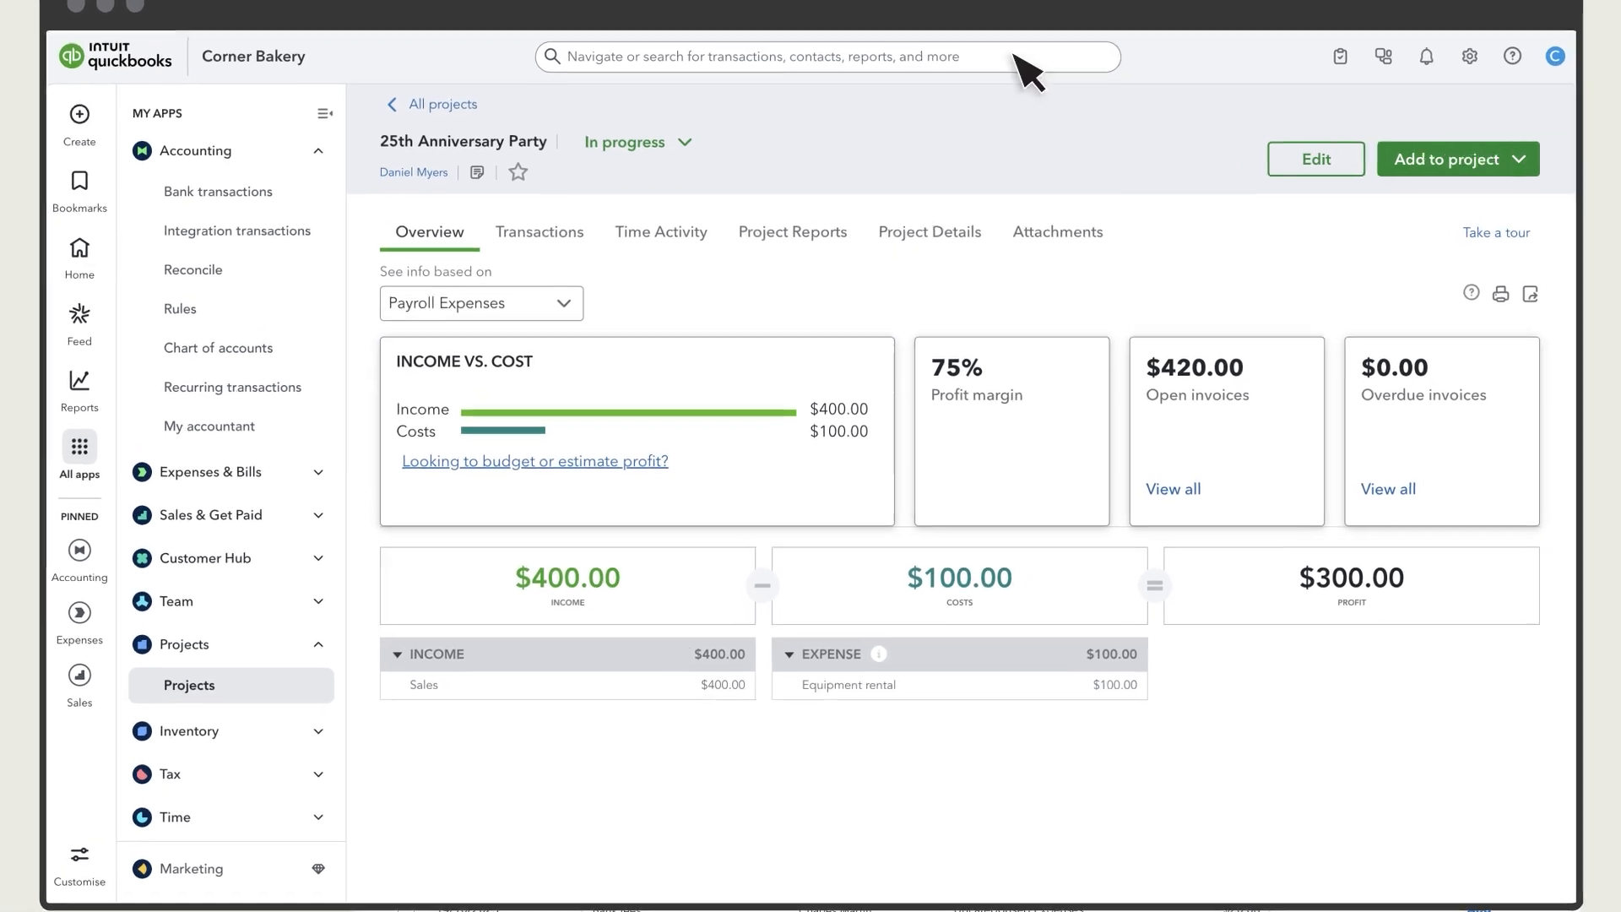
left_click(420, 78)
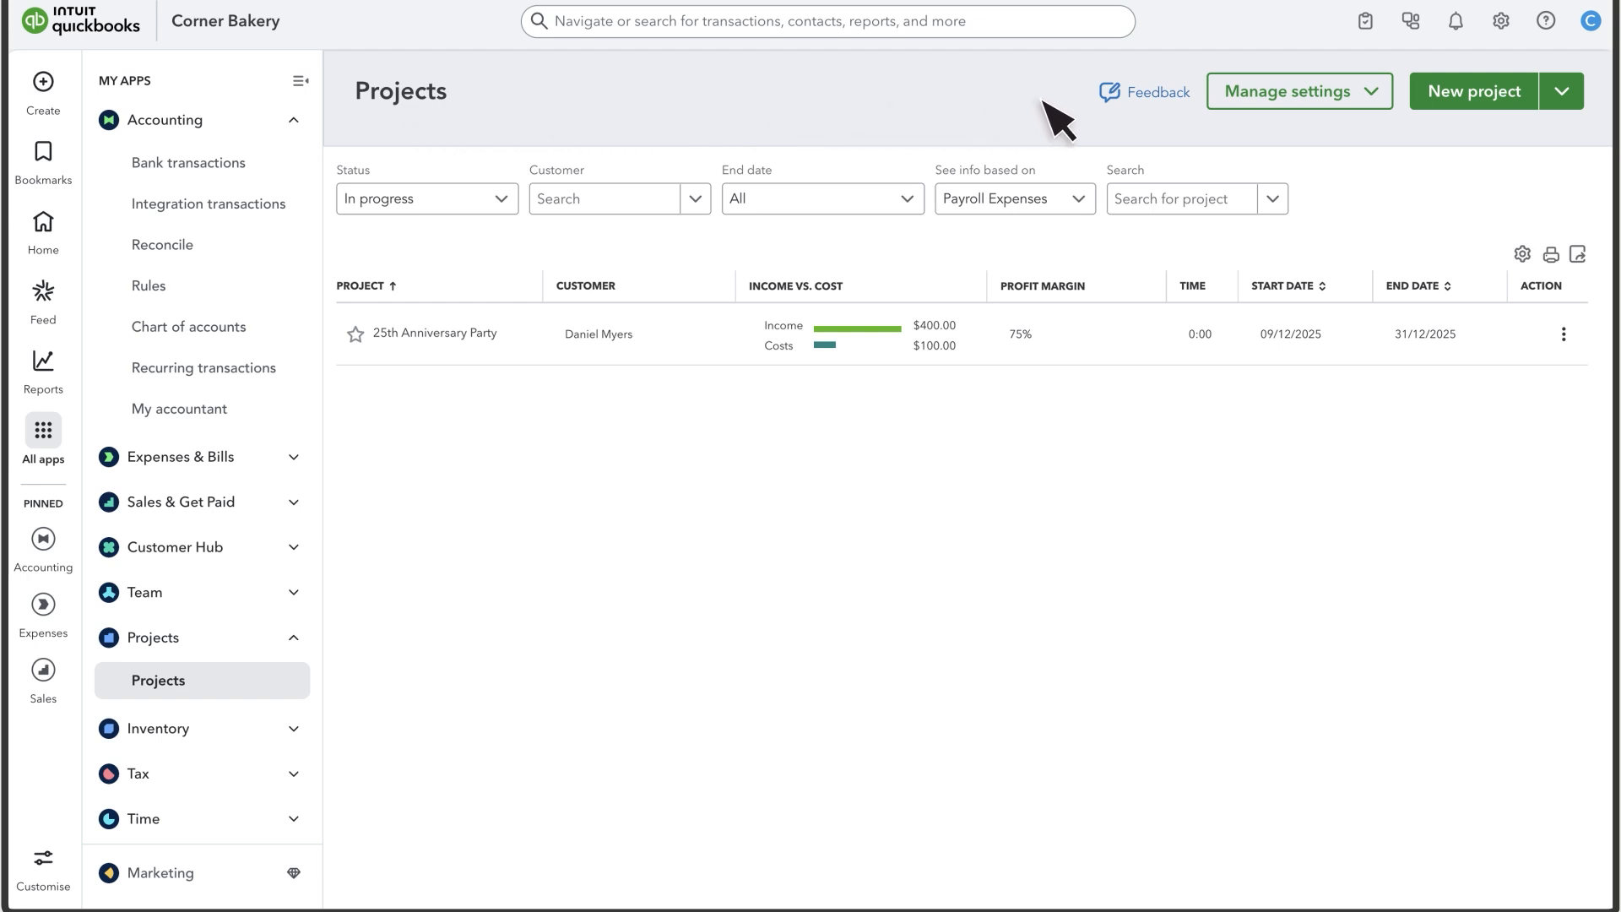
- Add a new employee with first name, last name, e-mail and hire date 01/12/2025
left_click(1376, 99)
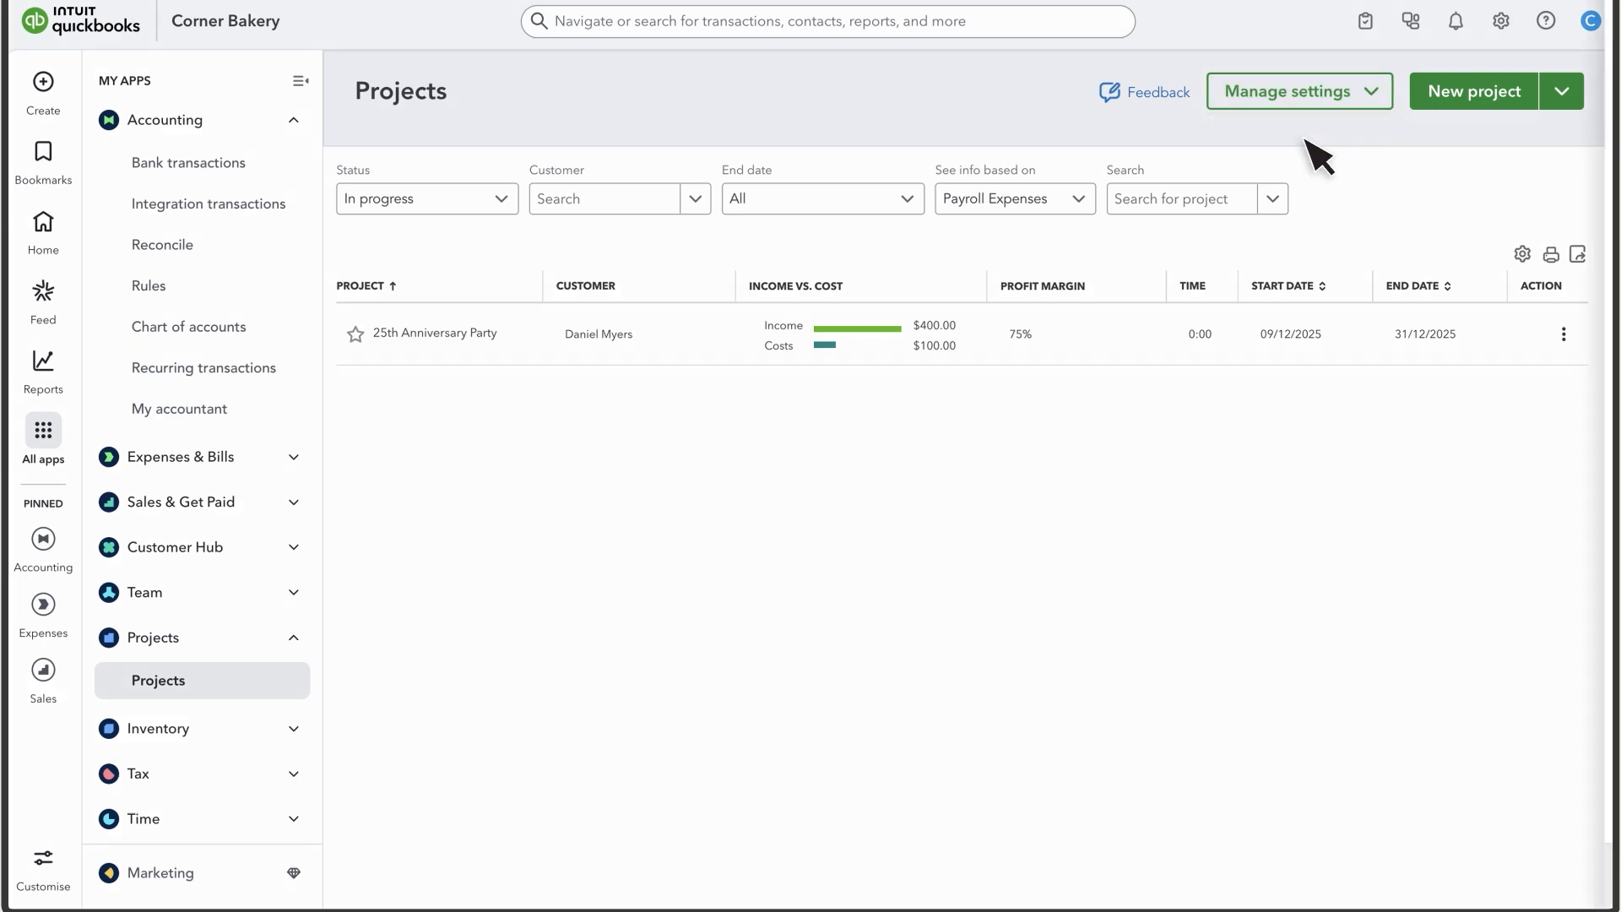
left_click(1314, 147)
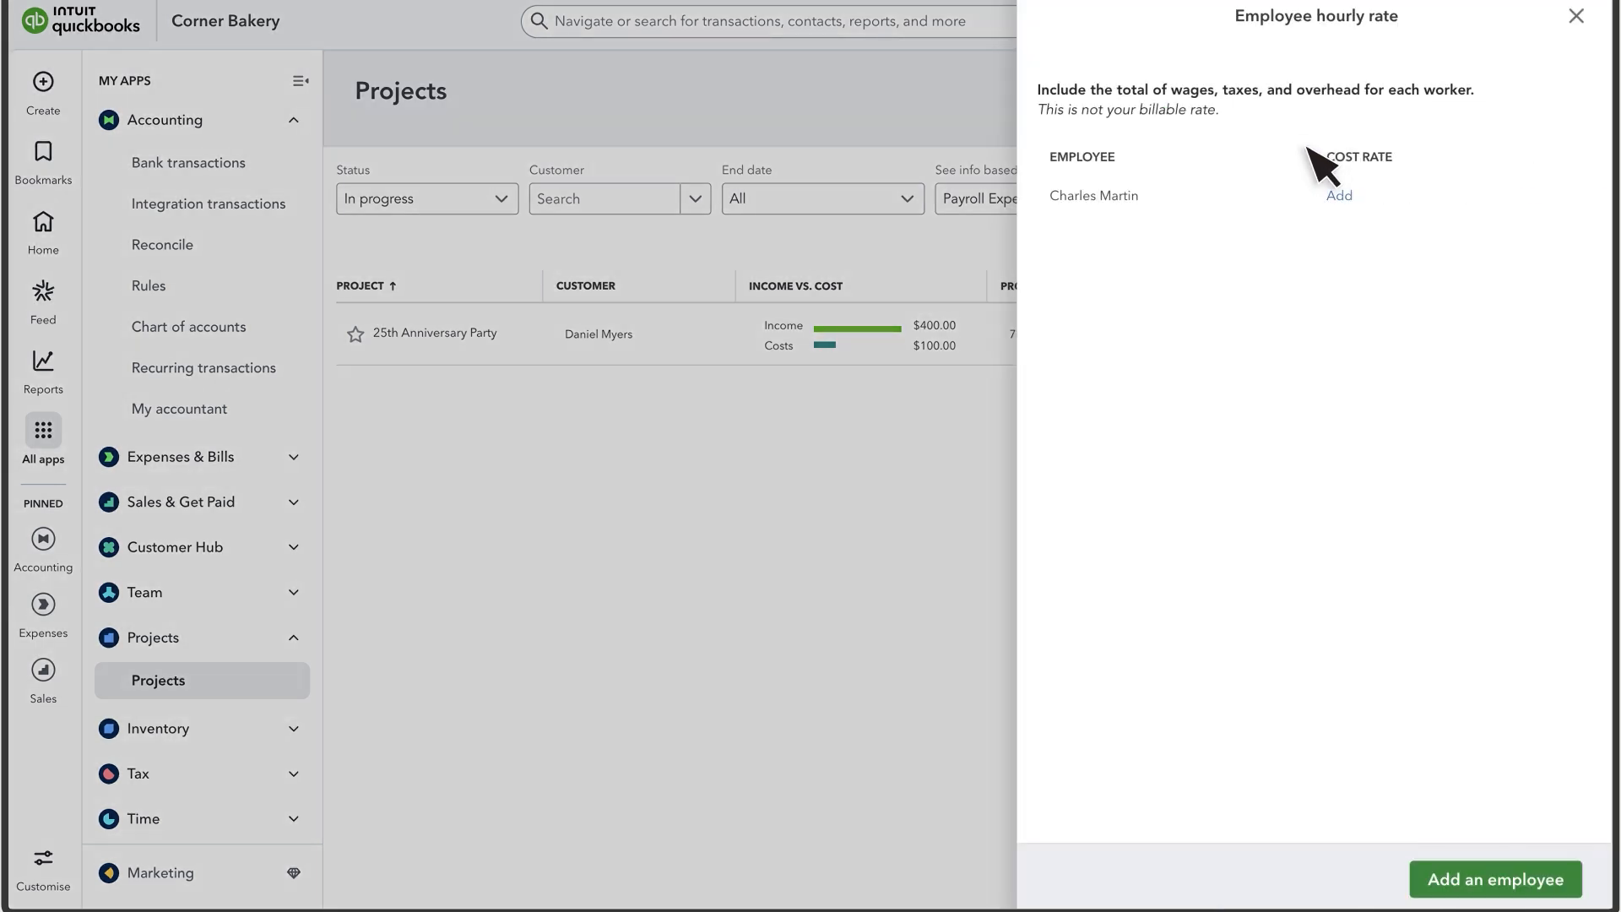
left_click(1495, 880)
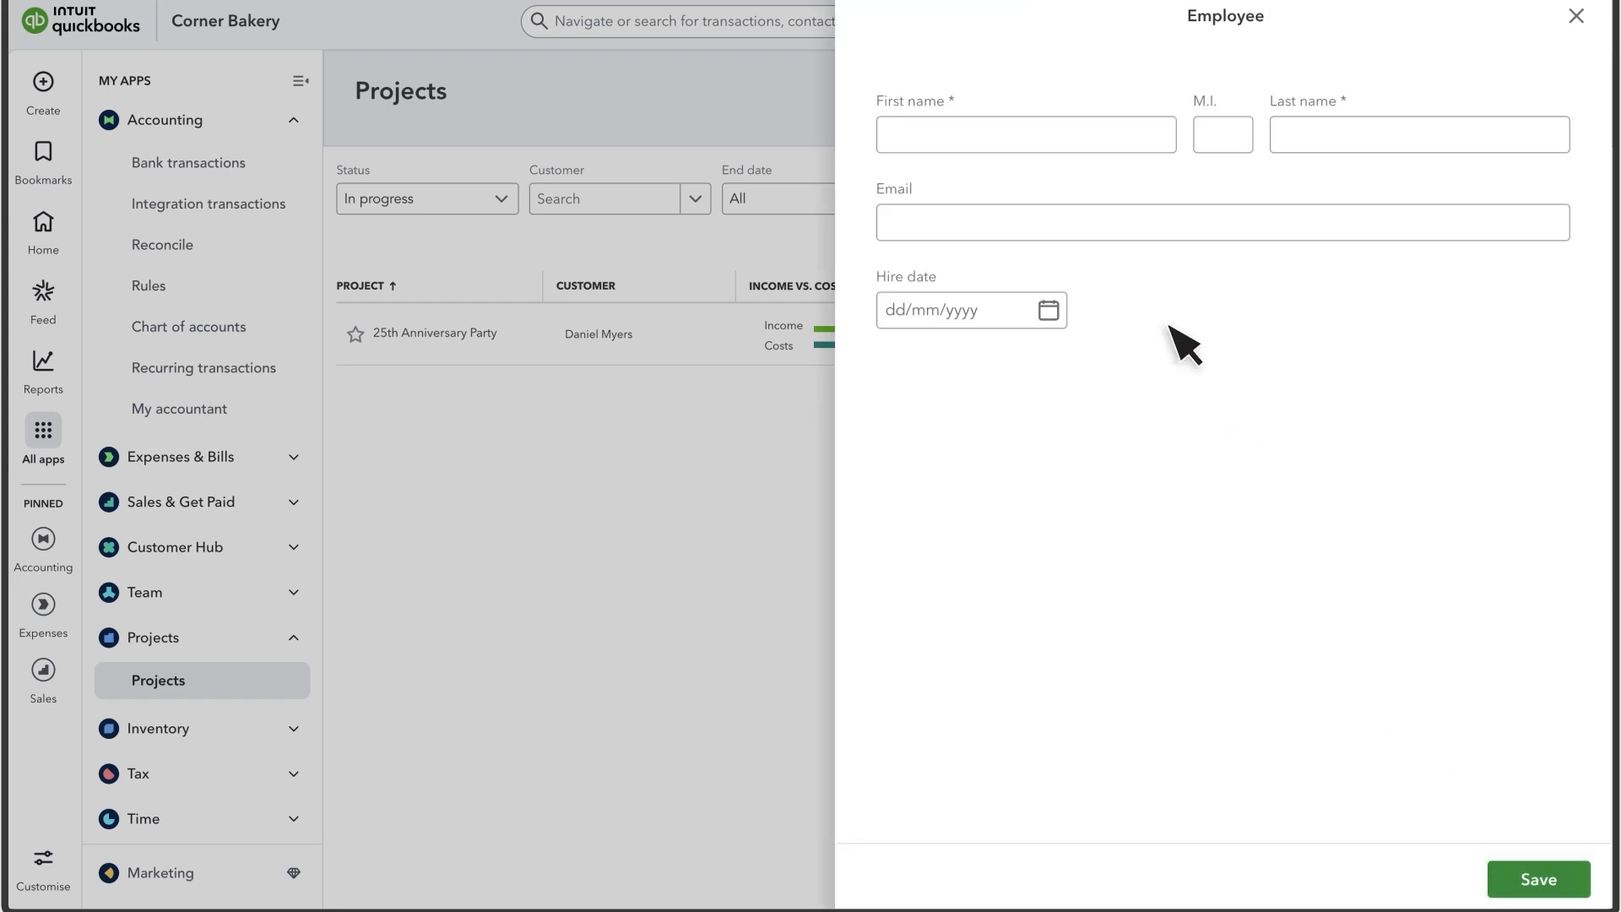
left_click(1056, 140)
key("Tab")
key("Tab")
key("Tab")
left_click(910, 321)
type("01/12/2025")
left_click(1534, 880)
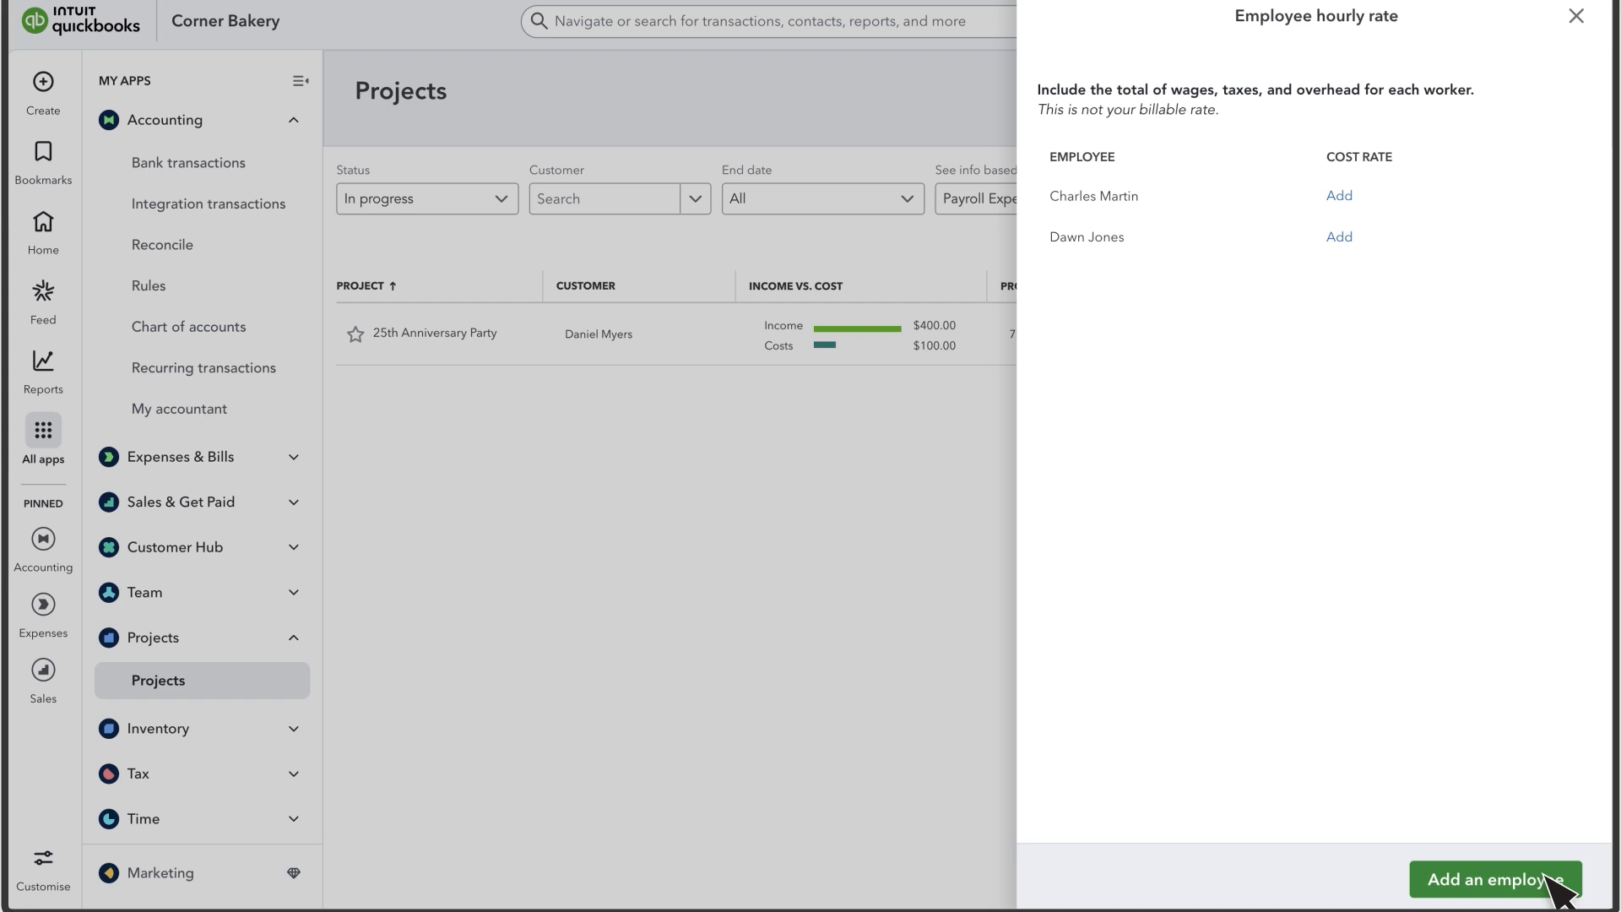
- Give the new employee a 20.00 hourly cost rate and close the cost rate panel
left_click(1341, 238)
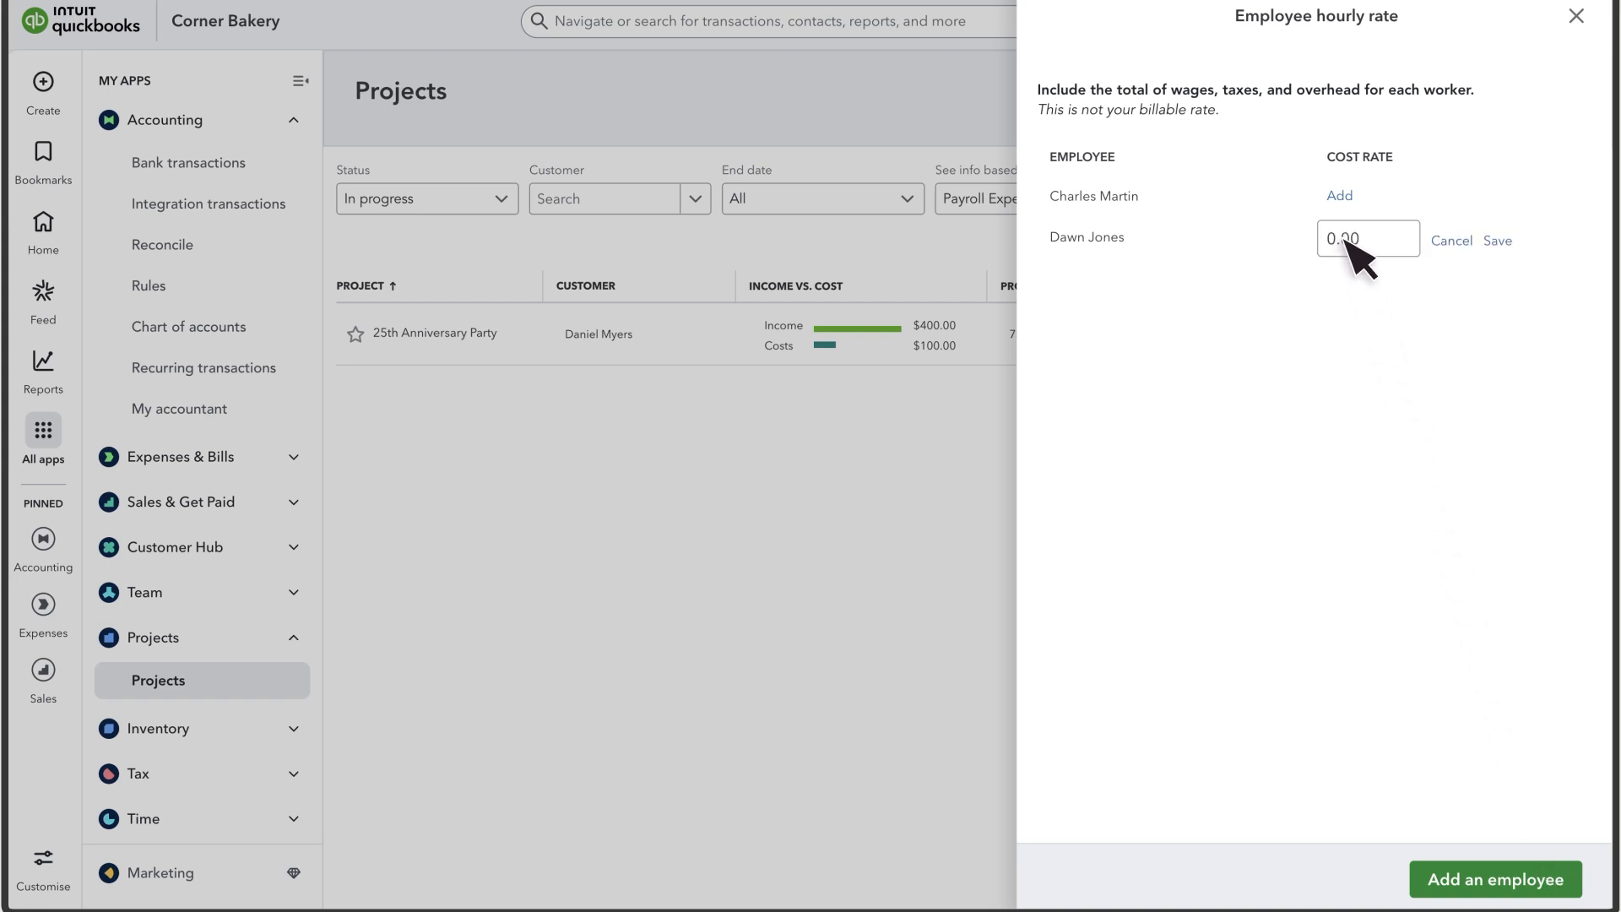
type("20.0")
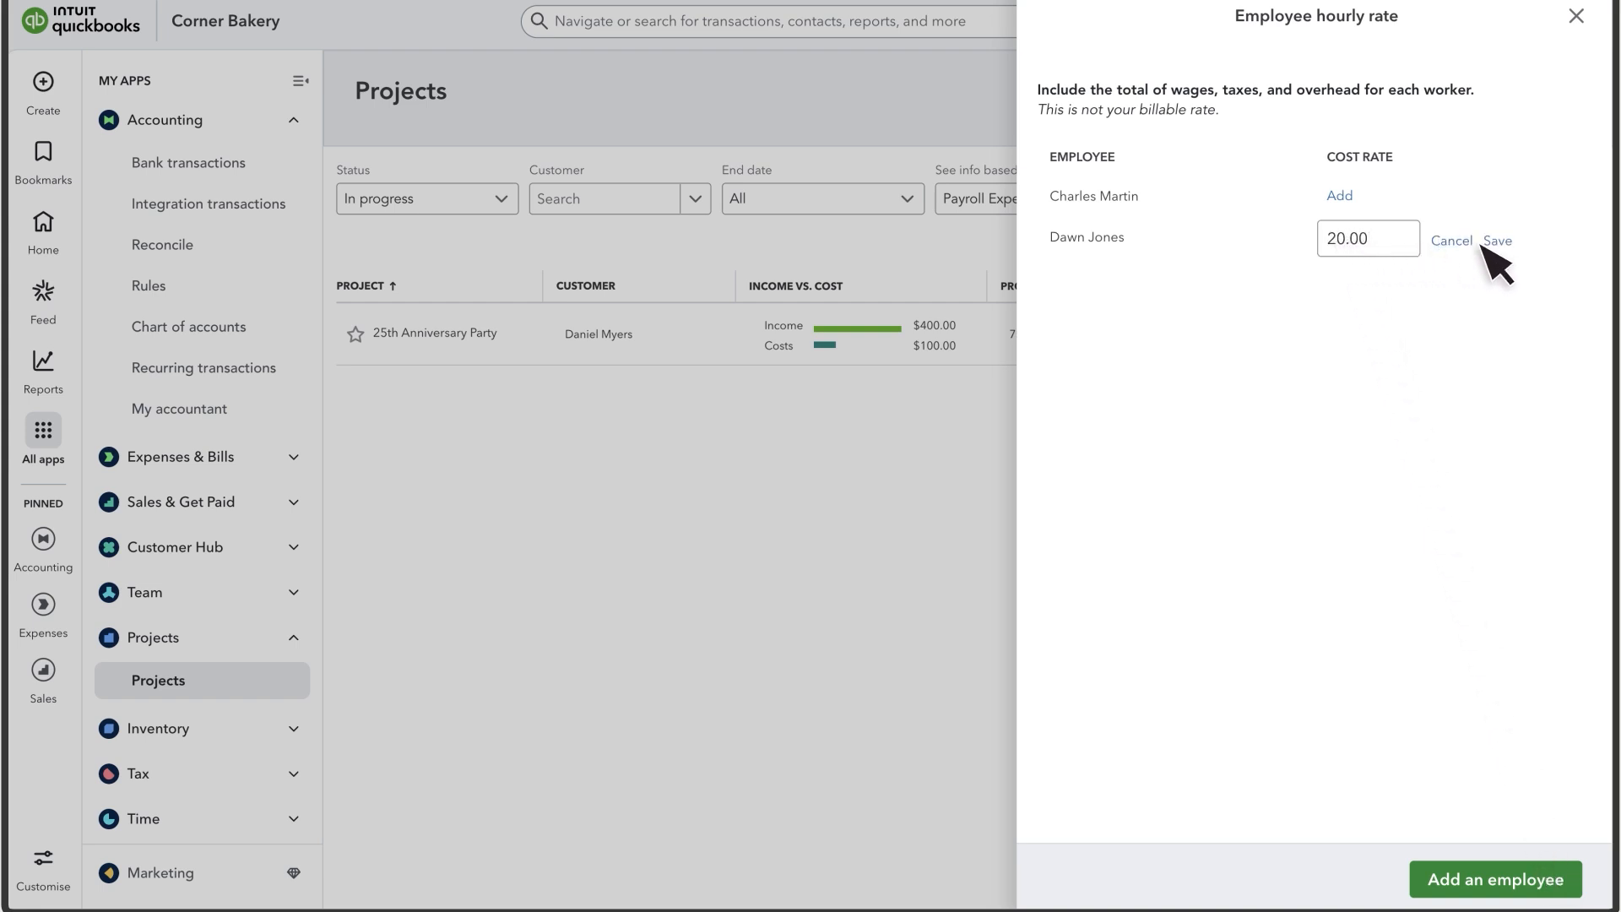
left_click(1497, 242)
left_click(1575, 16)
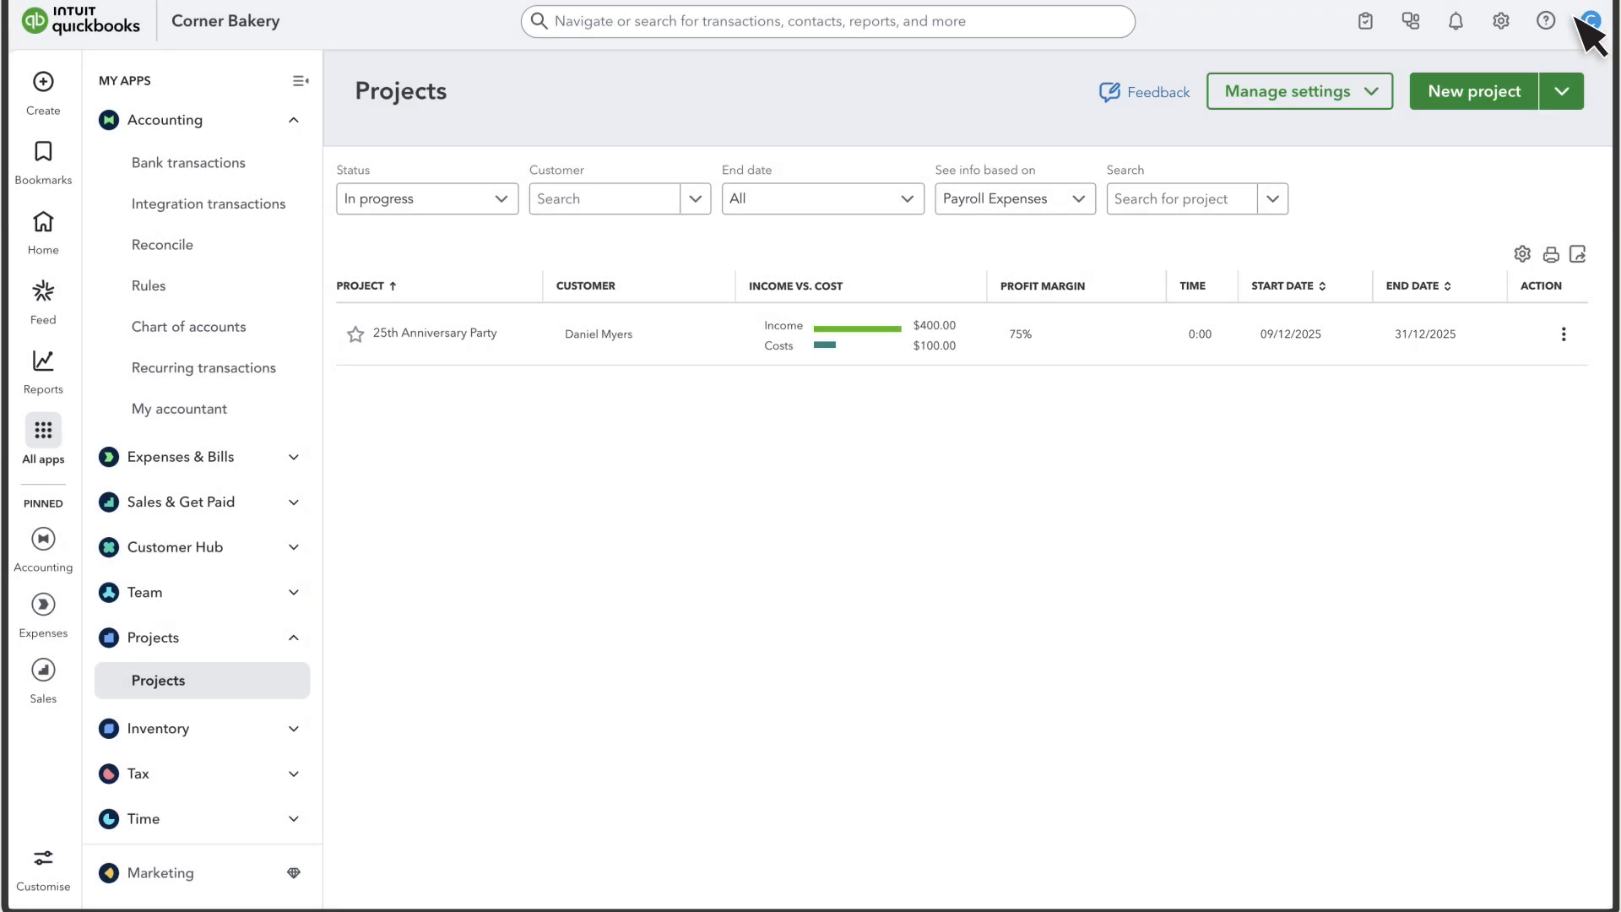
- Start a weekly timesheet for the new employee charged to 25th Anniversary Party
left_click(48, 84)
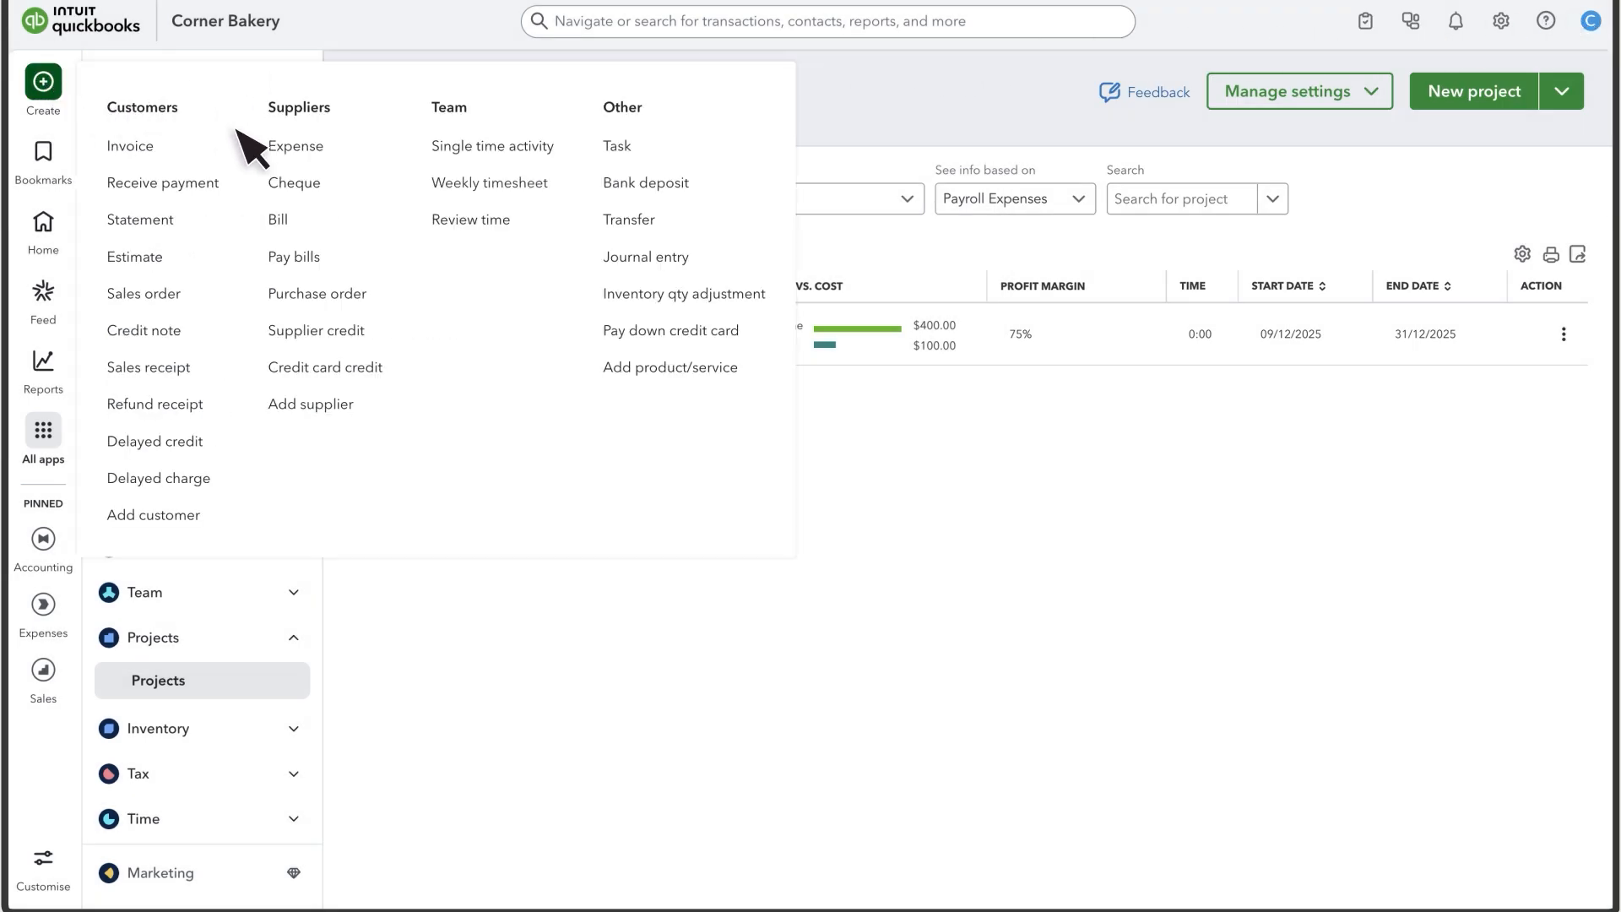
left_click(485, 183)
left_click(239, 104)
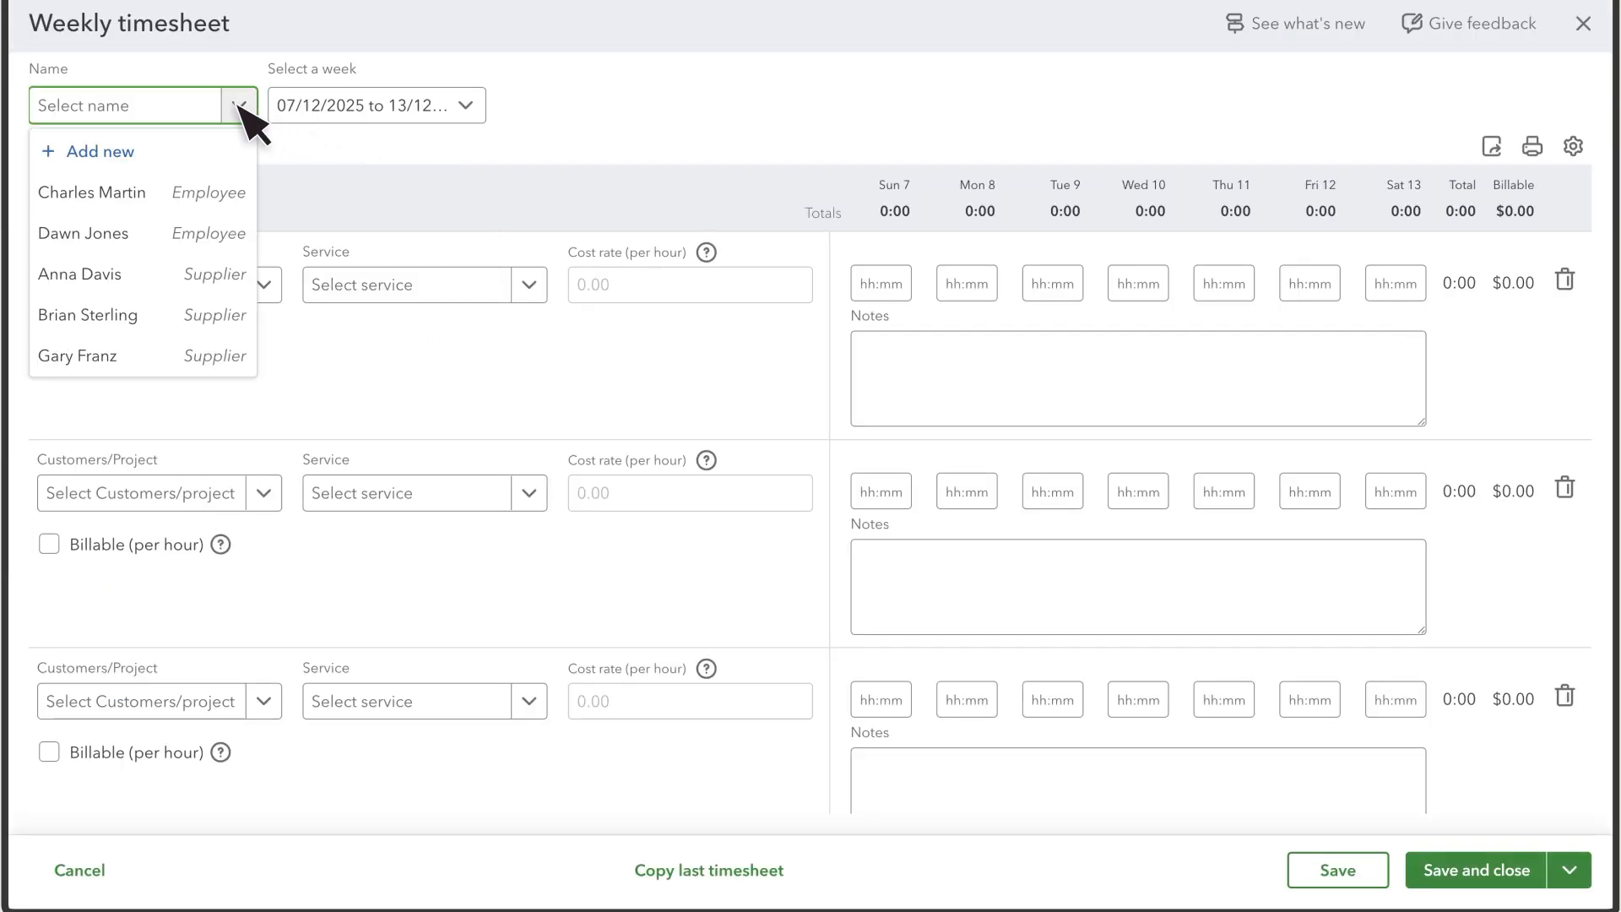
left_click(142, 237)
left_click(213, 288)
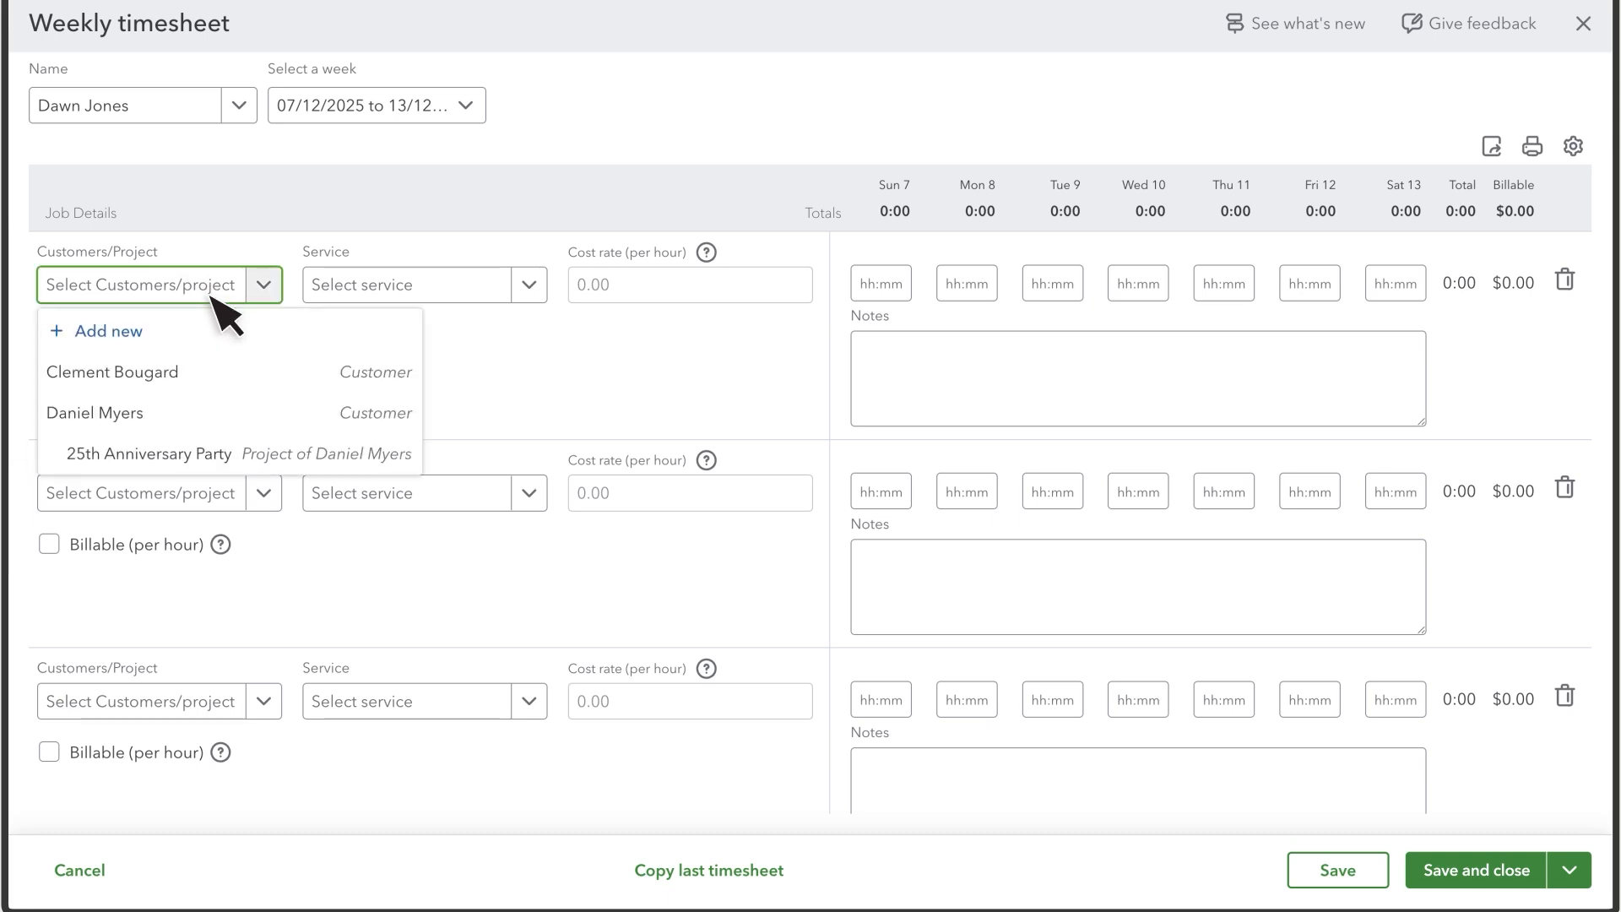
left_click(173, 456)
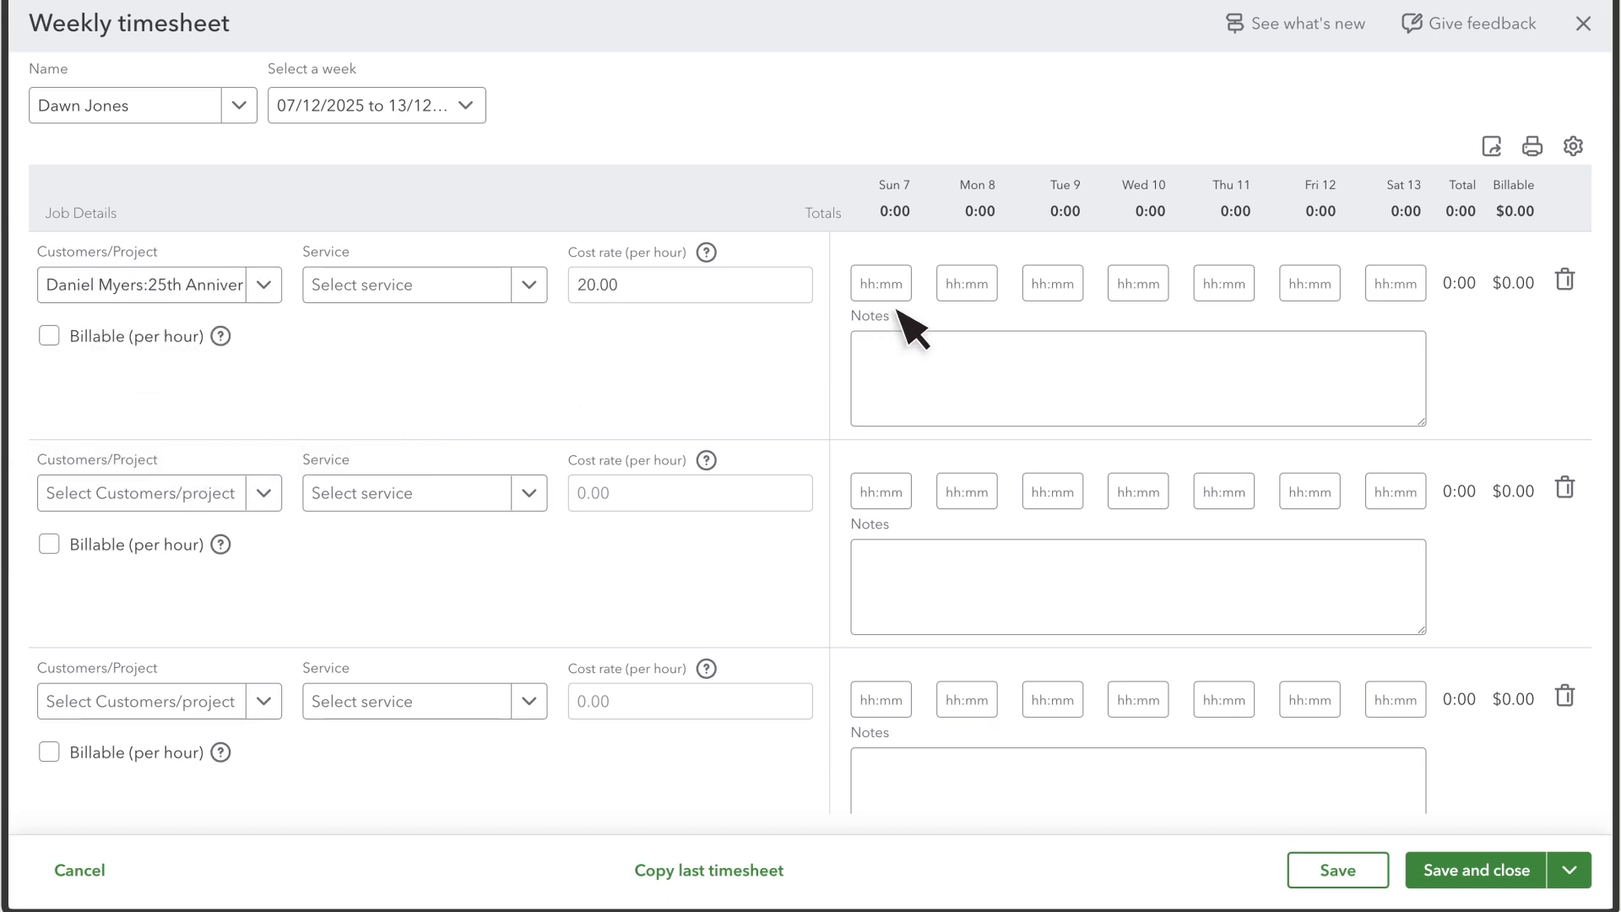
- Enter 8 hours for each day Monday to Friday and save the timesheet
left_click(968, 296)
type("8")
key("Tab")
type("8")
key("Tab")
type("8")
key("Tab")
type("8")
key("Tab")
type("8")
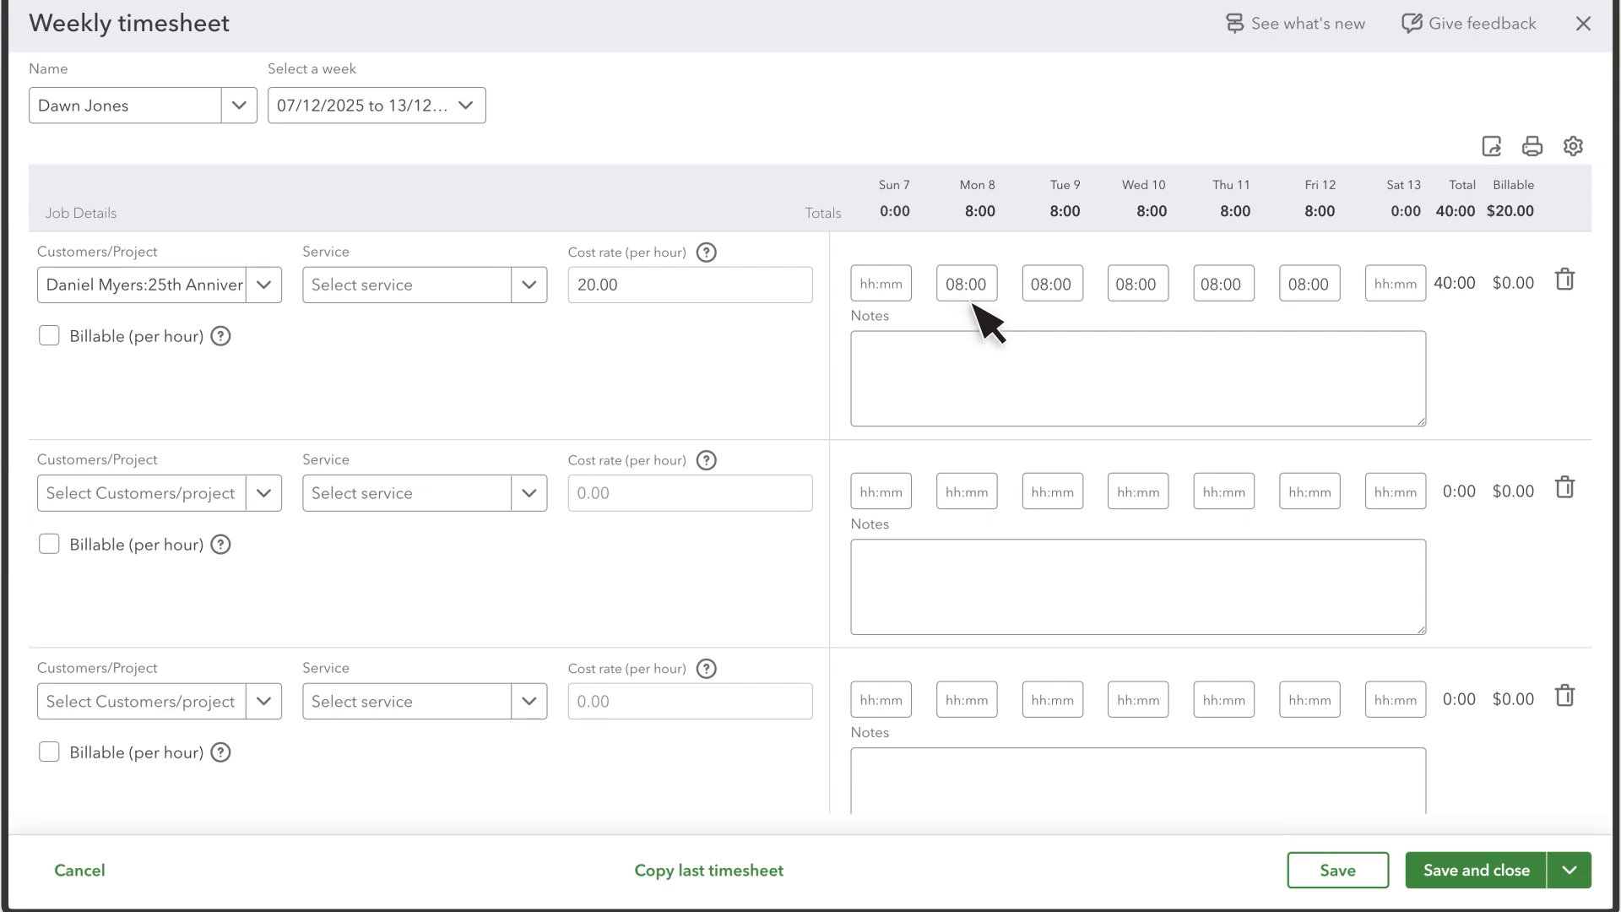
left_click(1512, 878)
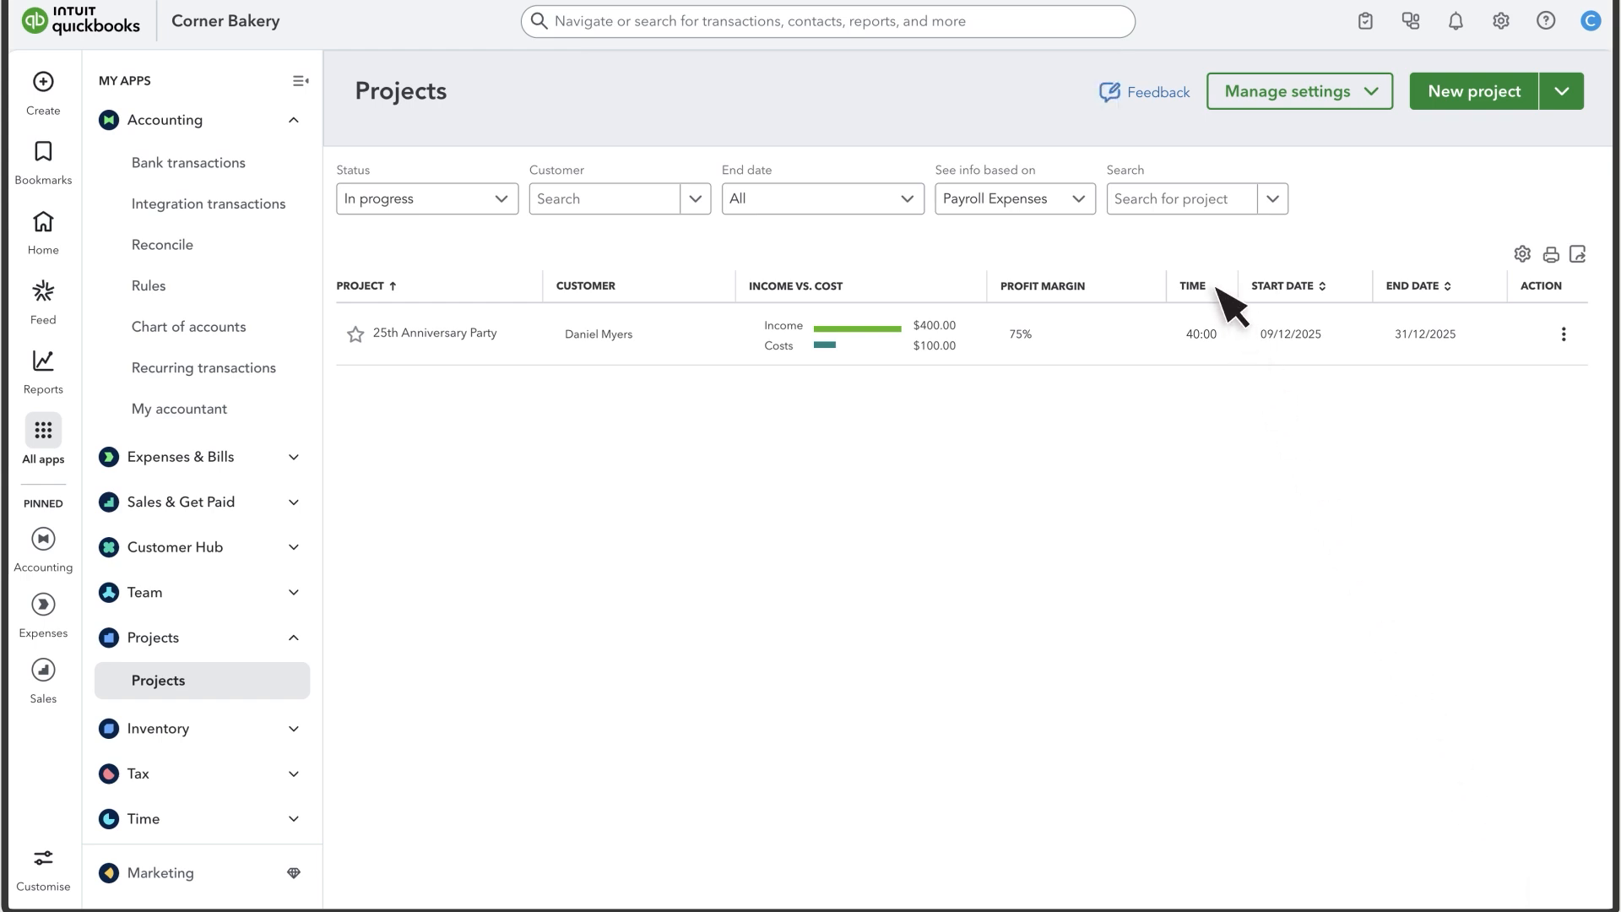
- Keep project costs based on Payroll Expenses and bring up the 25th Anniversary Party actions
left_click(1080, 199)
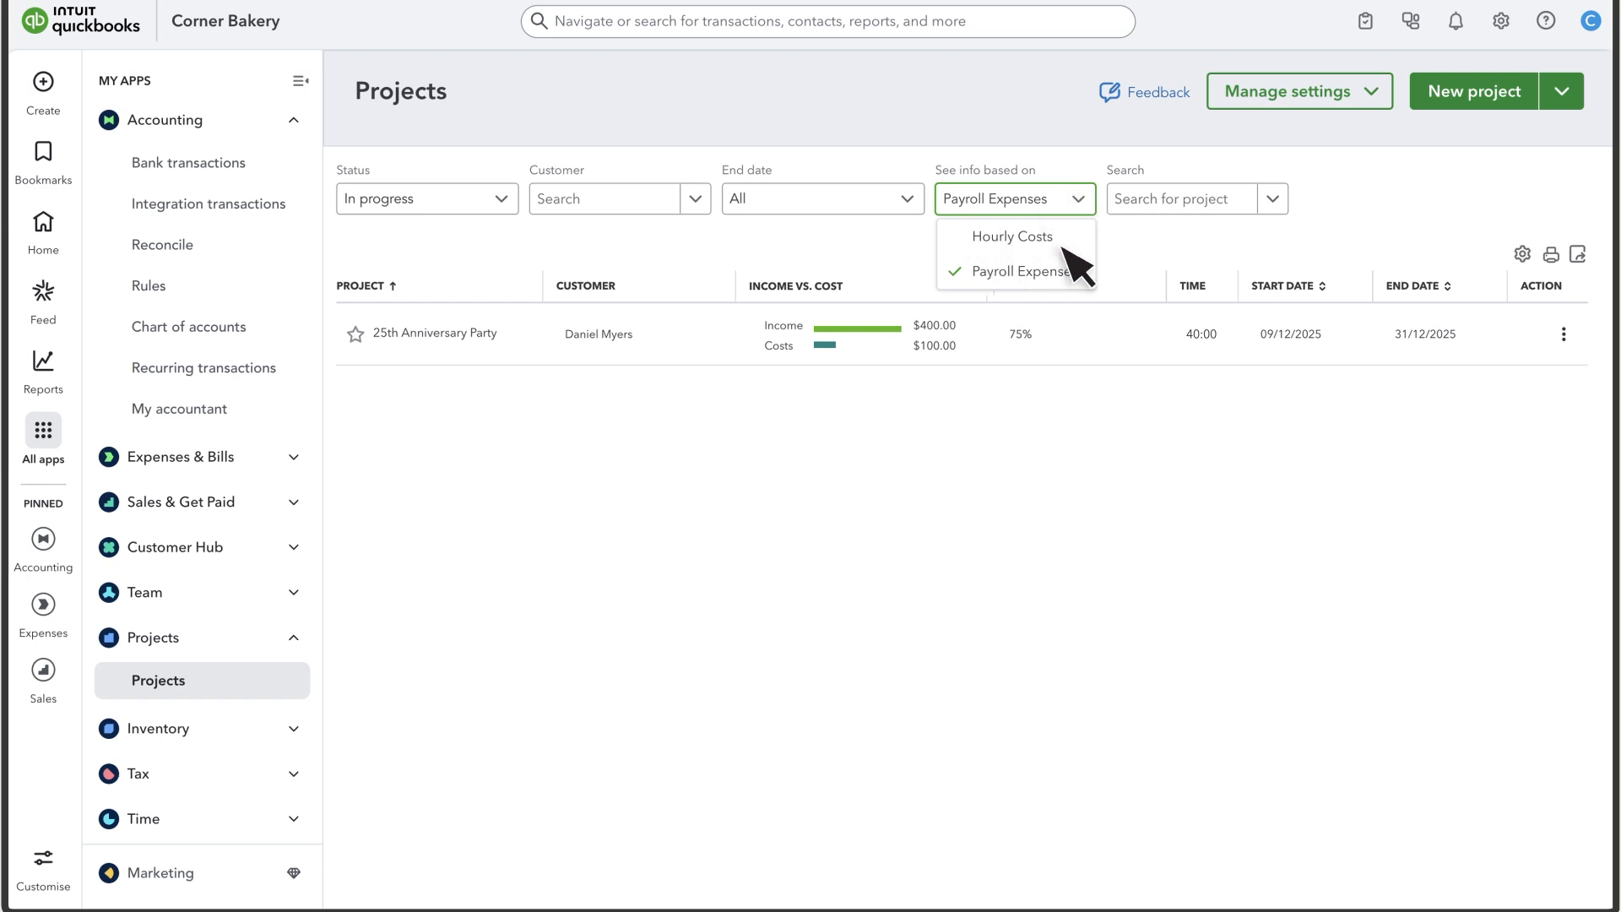
left_click(1030, 271)
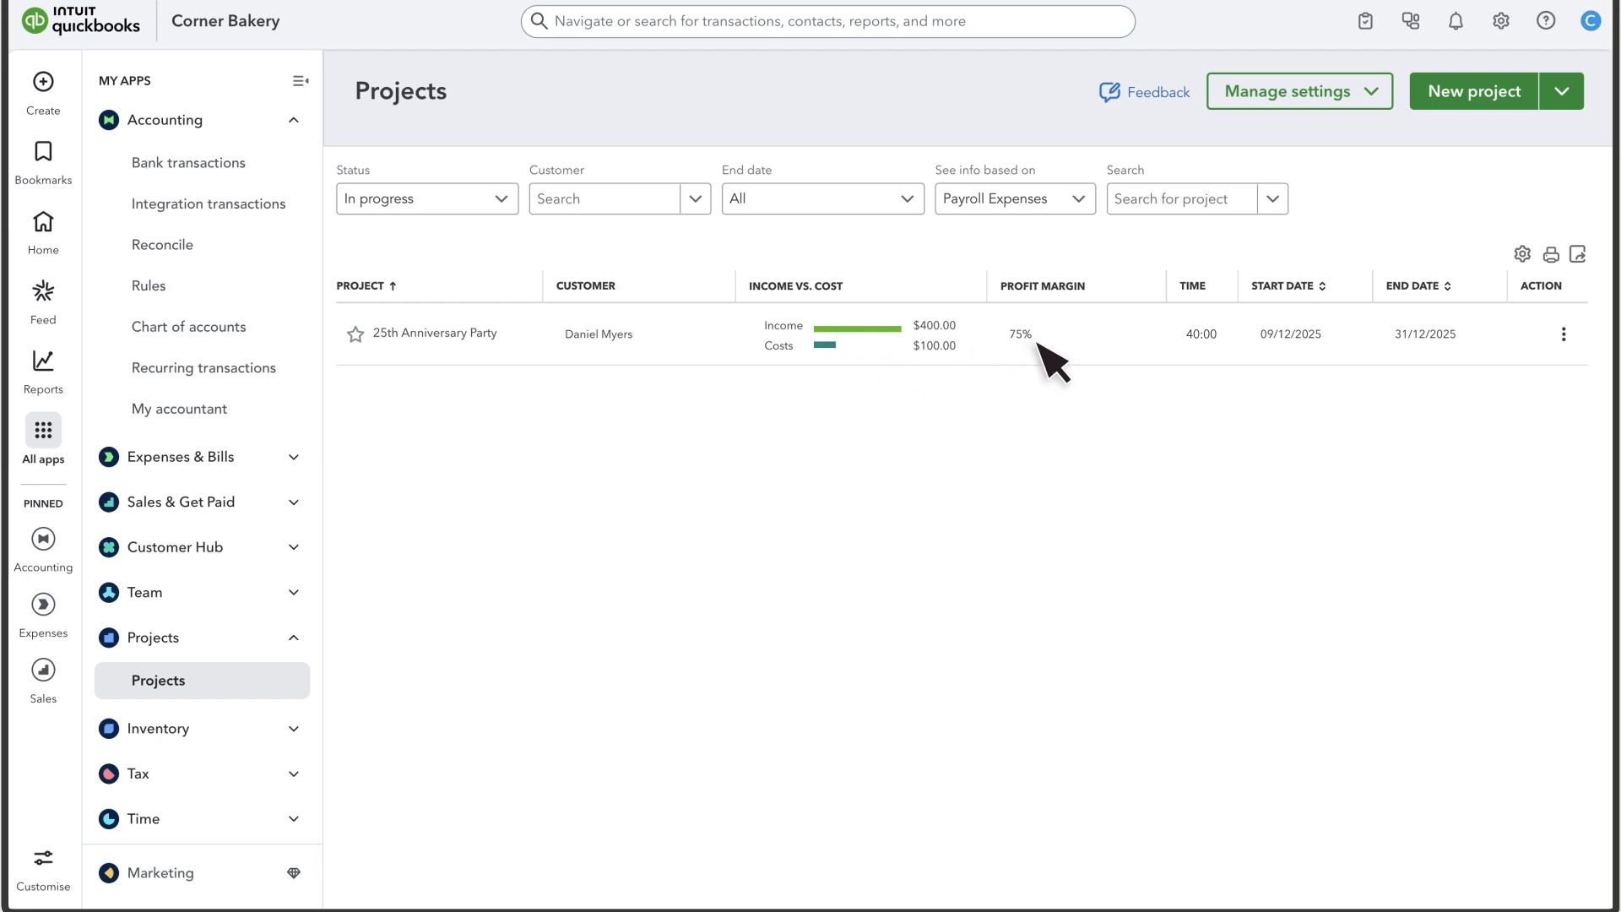
left_click(1564, 334)
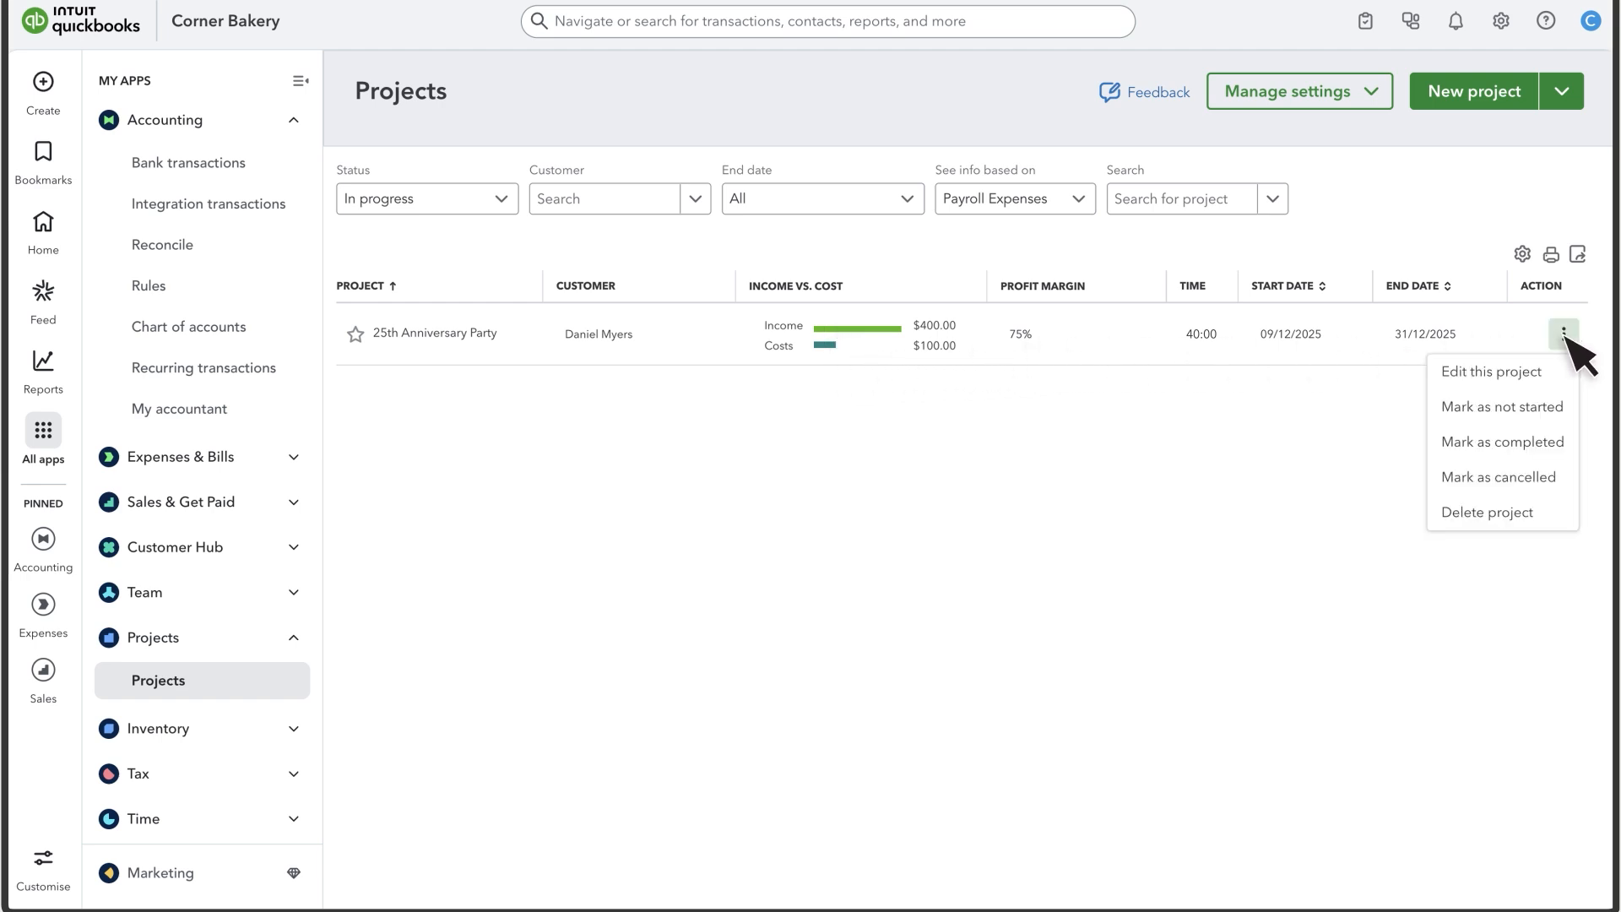
- Mark 25th Anniversary Party as completed and filter the Projects list to Completed status
left_click(1511, 445)
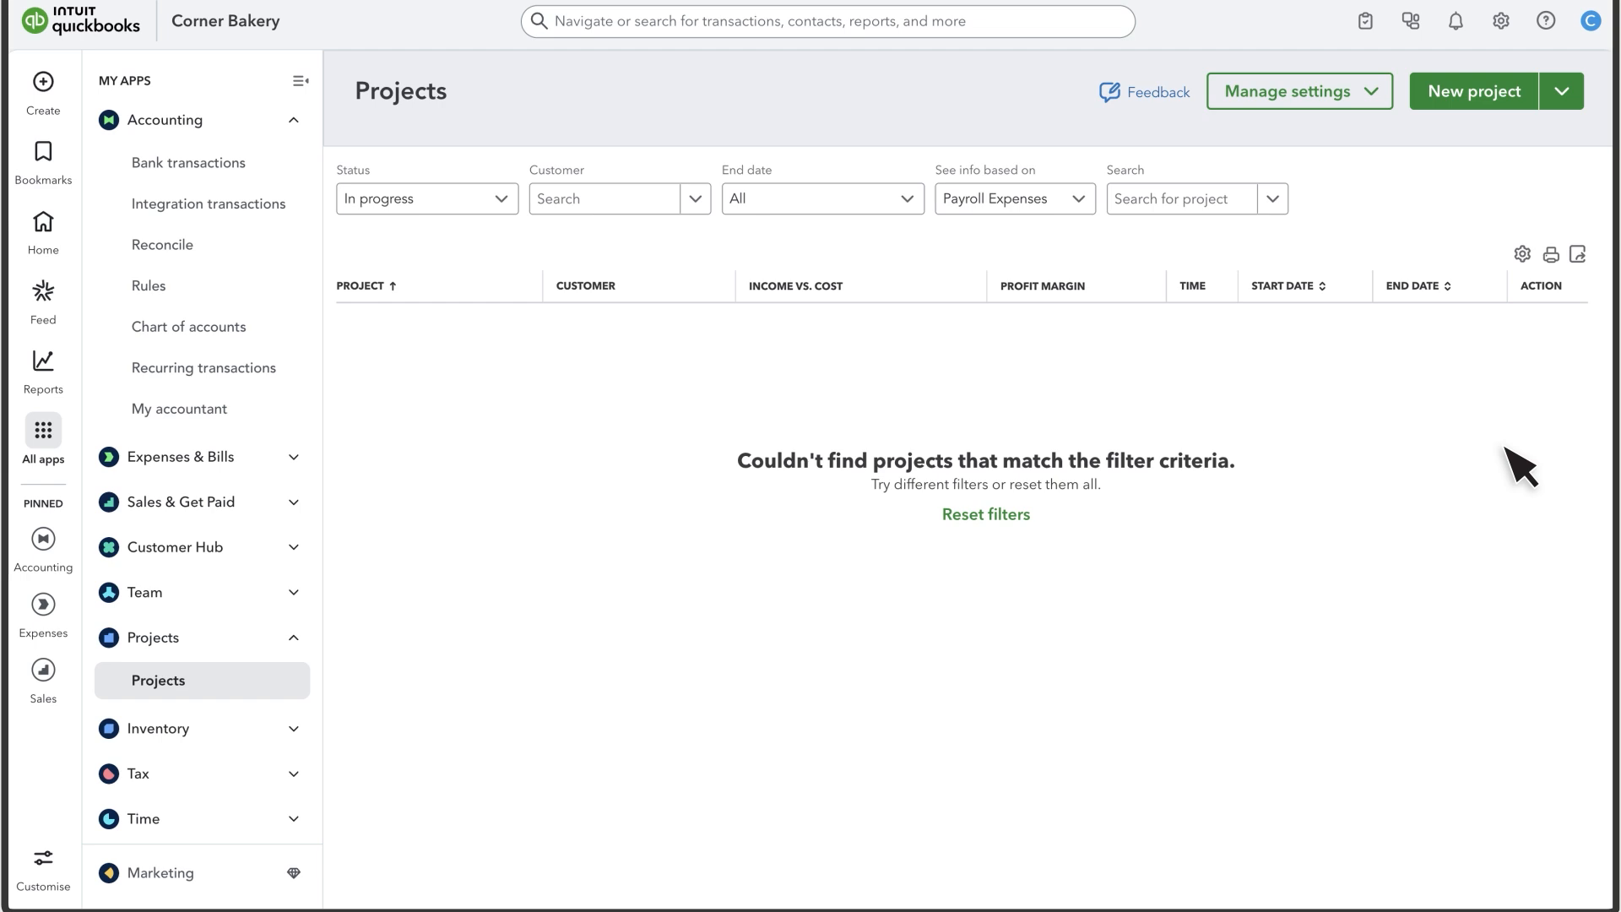
left_click(501, 200)
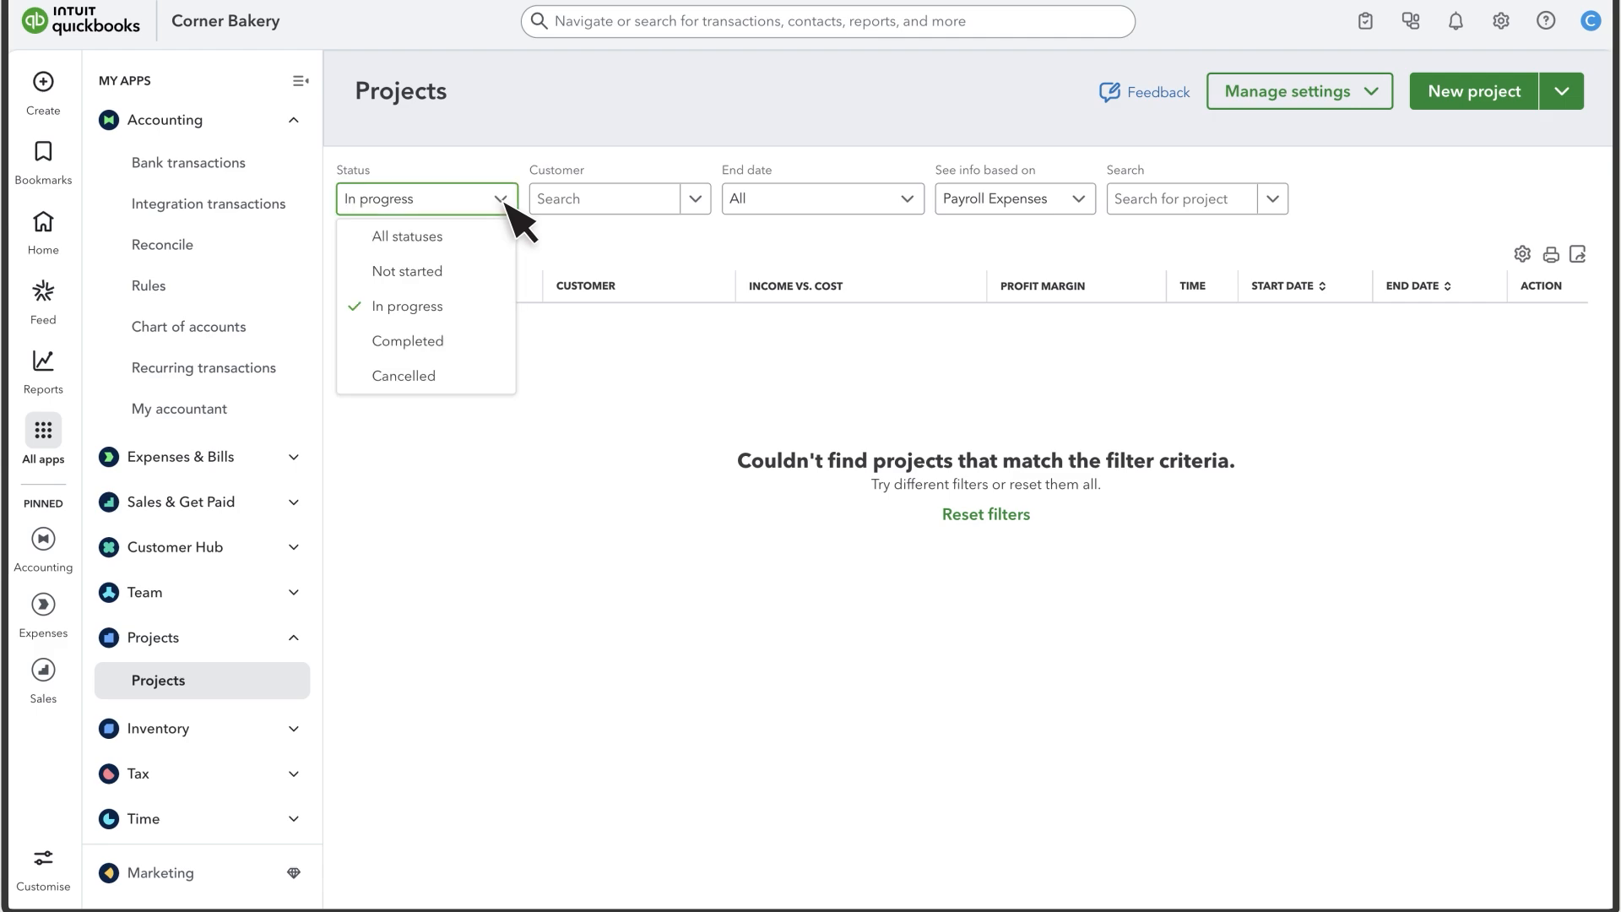
left_click(422, 341)
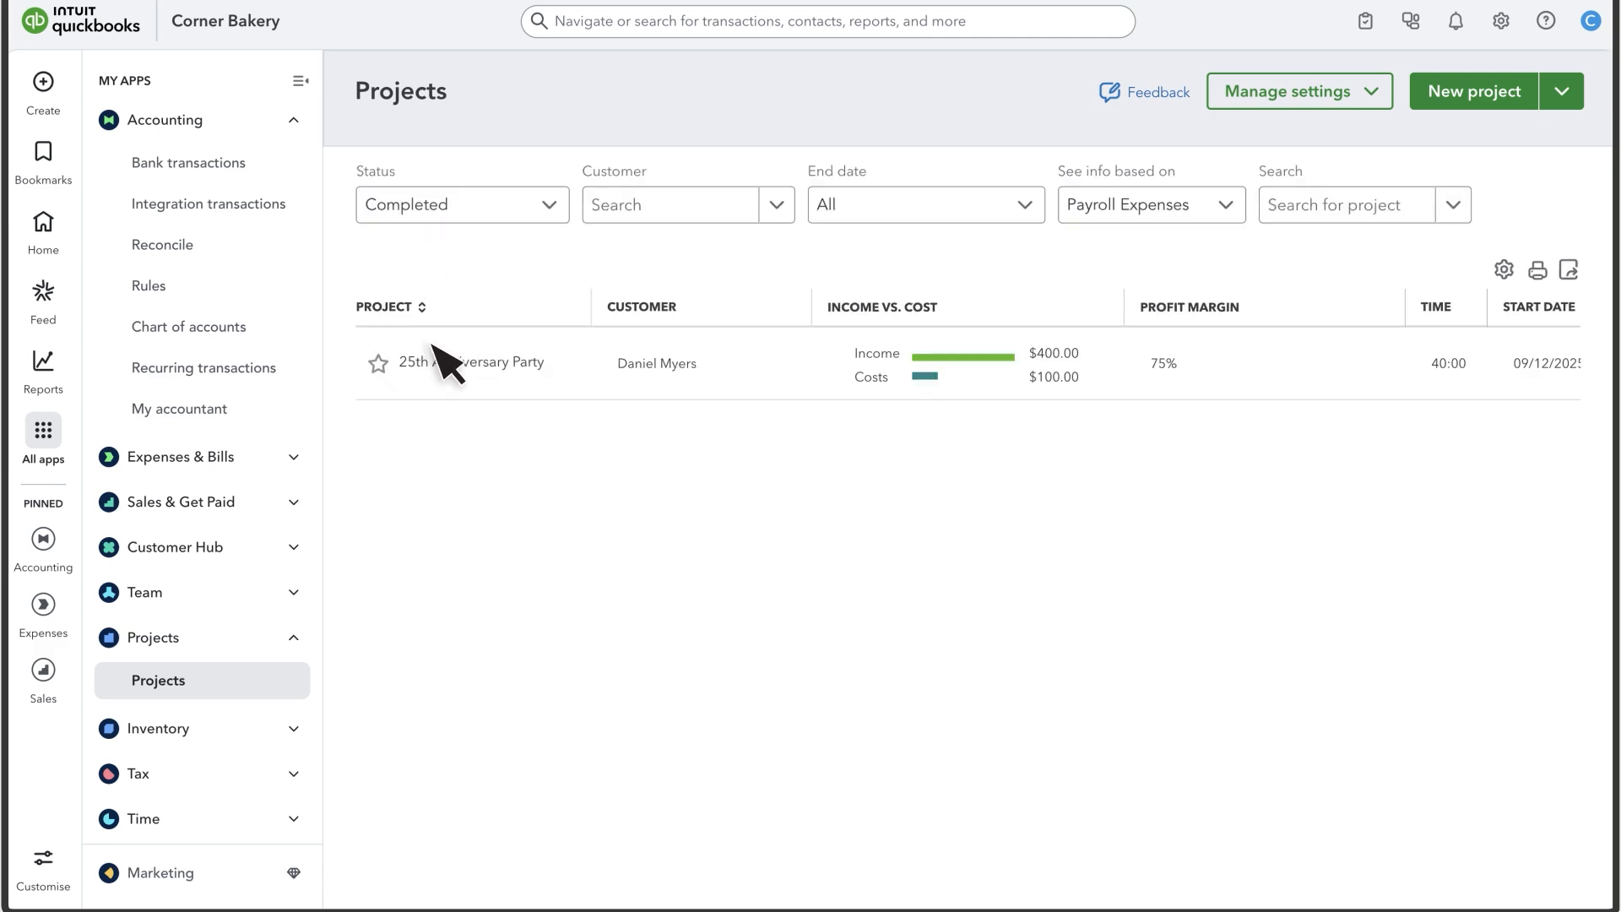